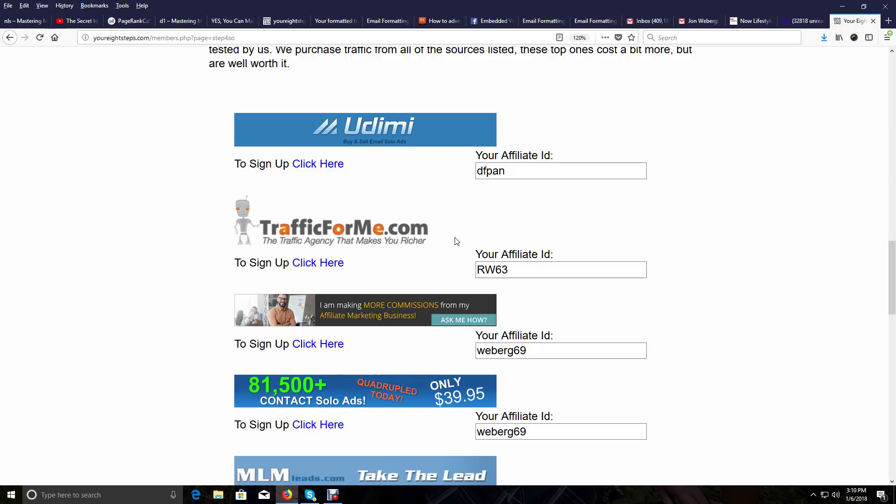
- Review the solo ad explanation on the Step 4 page and open Udimi through its sign-up link
{"action": "scroll", "coordinate": [457, 241], "scroll_direction": "up", "scroll_amount": 1}
{"action": "scroll", "coordinate": [457, 241], "scroll_direction": "up", "scroll_amount": 3}
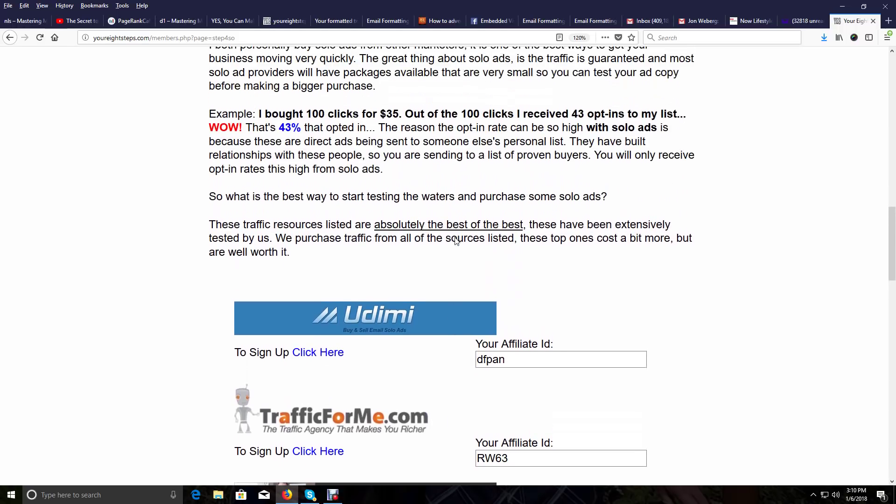
{"action": "scroll", "coordinate": [456, 241], "scroll_direction": "up", "scroll_amount": 2}
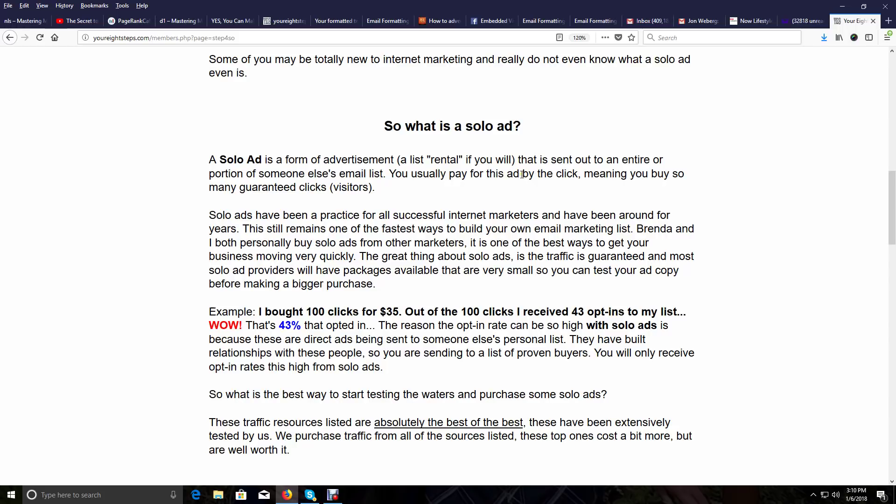
{"action": "scroll", "coordinate": [522, 175], "scroll_direction": "down", "scroll_amount": 5}
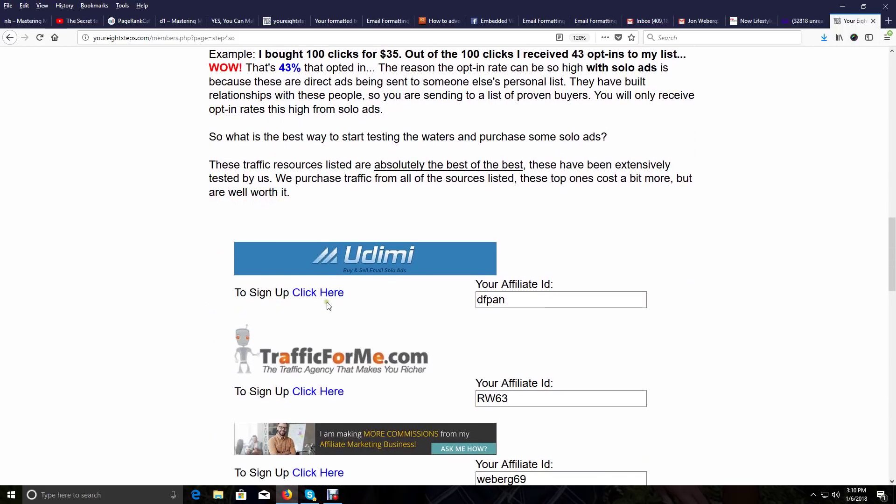
{"action": "left_click", "coordinate": [332, 293]}
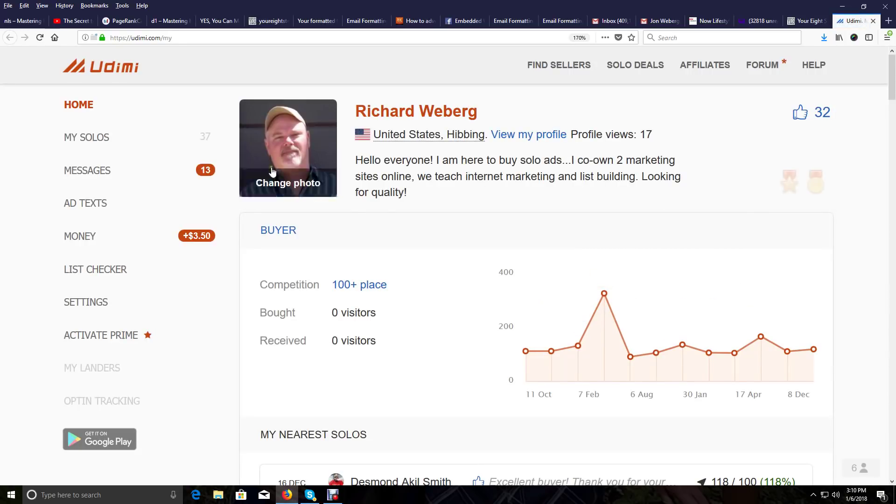
- Check the Udimi account's money page and start a new swipe among the ad texts
{"action": "left_click", "coordinate": [93, 236]}
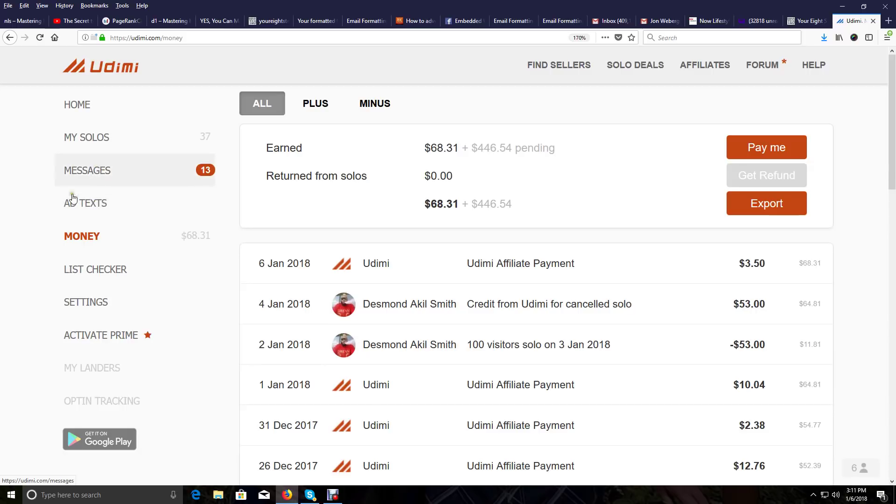
{"action": "left_click", "coordinate": [84, 102]}
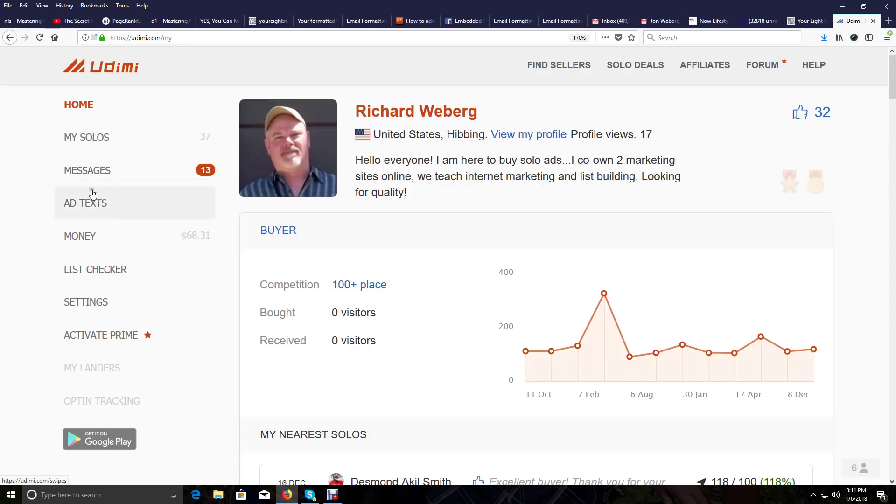
{"action": "left_click", "coordinate": [76, 204]}
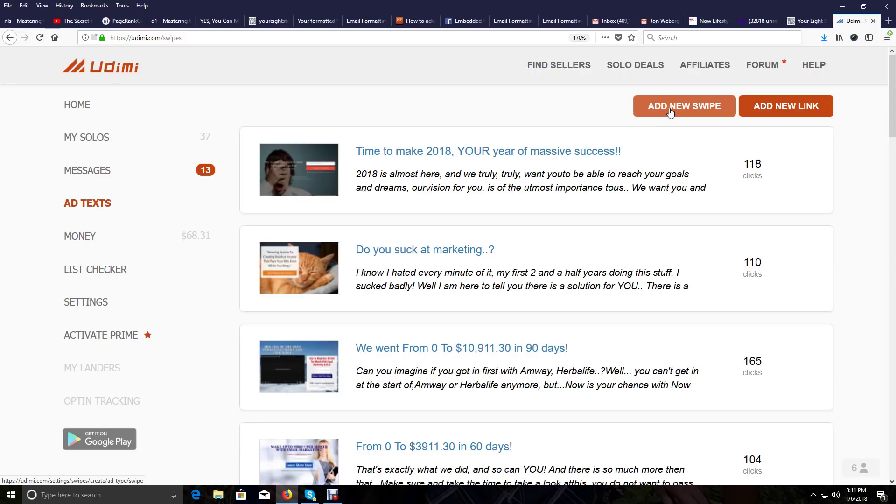
{"action": "left_click", "coordinate": [670, 111]}
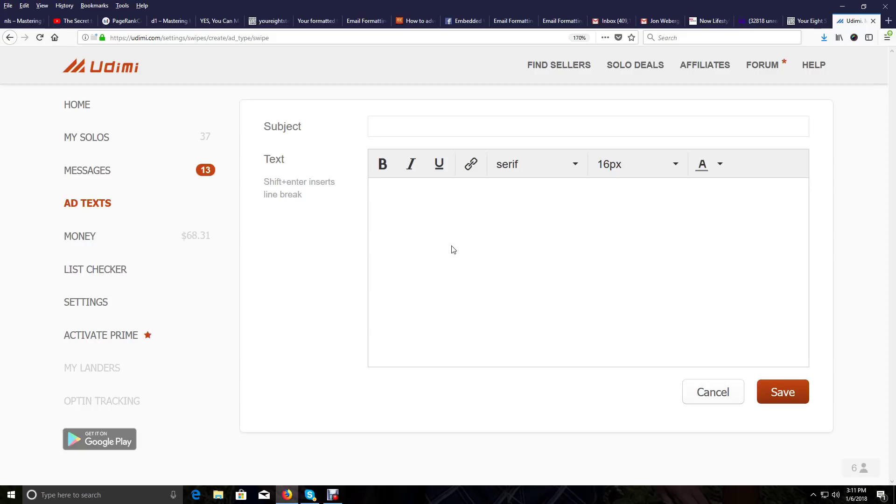
- Return to the Your Eight Steps site and open the Affiliate Toolbox
{"action": "left_click", "coordinate": [809, 25]}
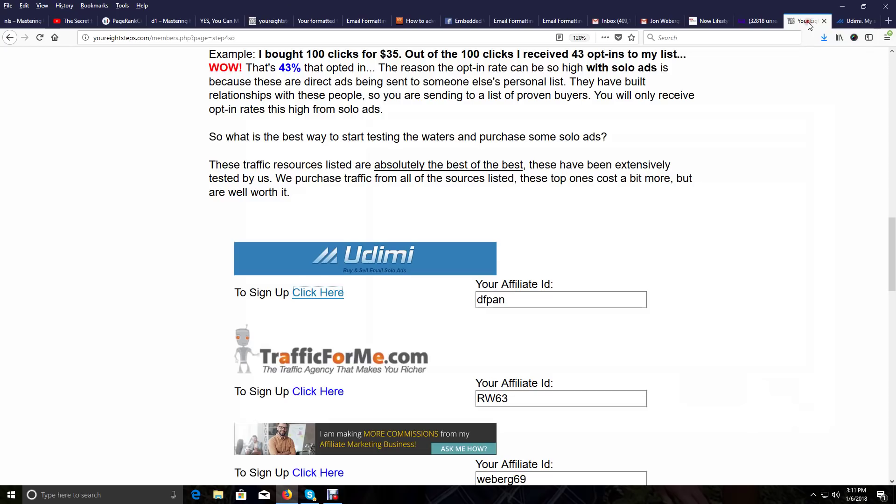
{"action": "scroll", "coordinate": [378, 248], "scroll_direction": "up", "scroll_amount": 20}
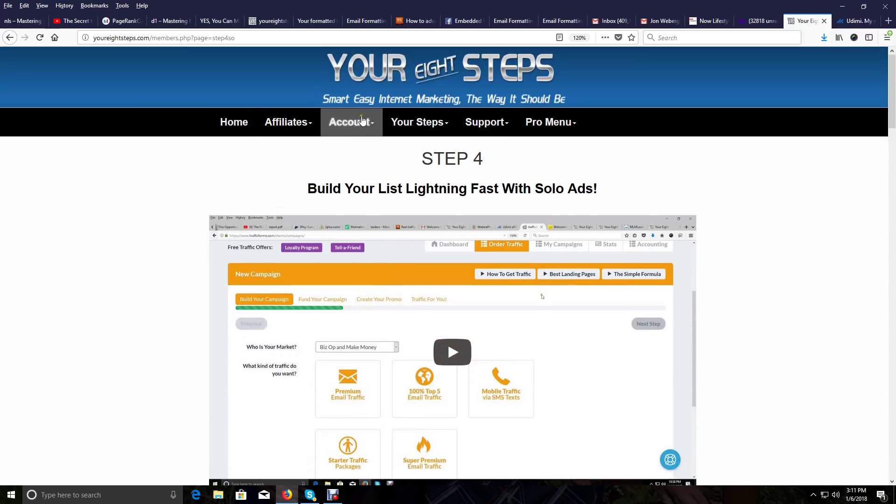
{"action": "left_click", "coordinate": [299, 124]}
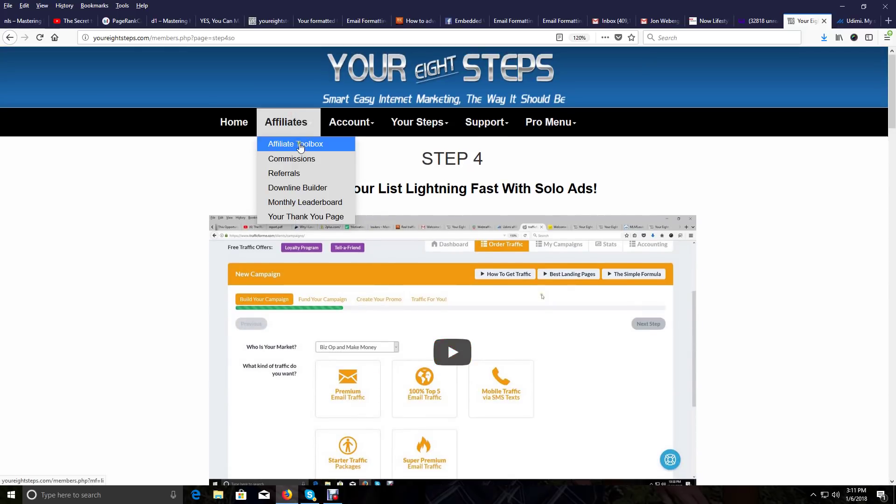
{"action": "left_click", "coordinate": [295, 144]}
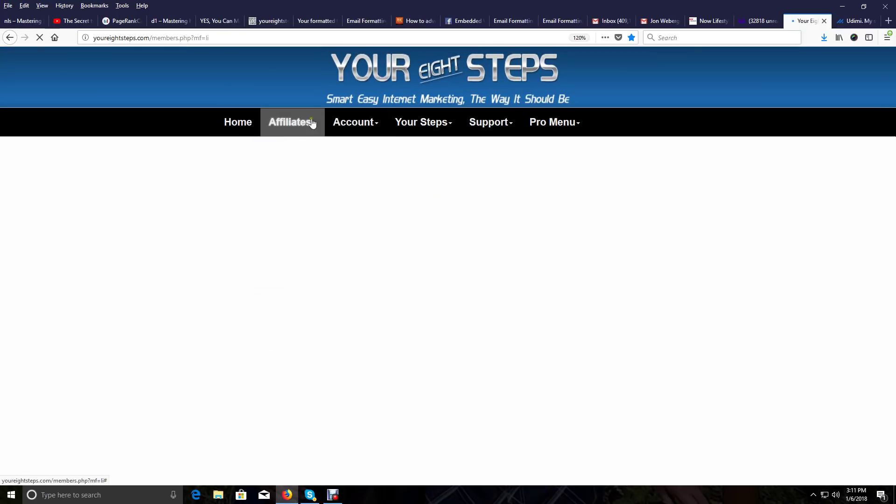
- Copy the whole body of the toolbox email with the subject "Super simple, WORKS for anyone regardless of past"
{"action": "scroll", "coordinate": [566, 189], "scroll_direction": "down", "scroll_amount": 5}
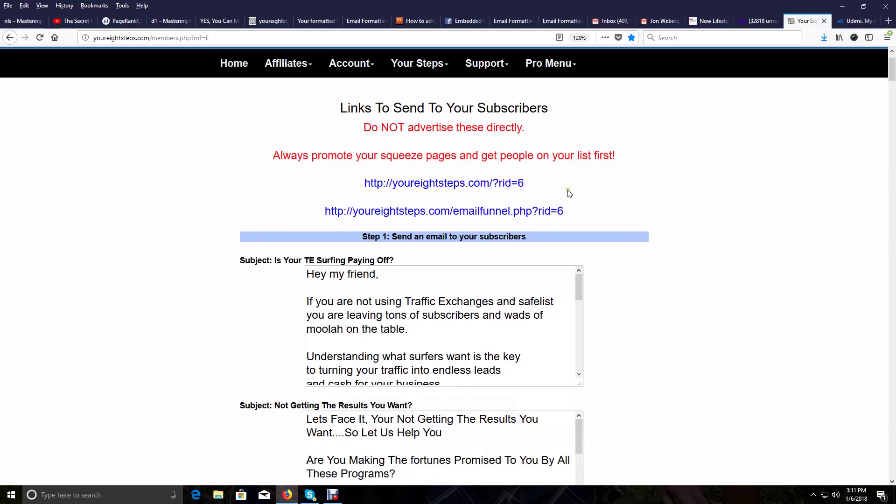
{"action": "scroll", "coordinate": [570, 193], "scroll_direction": "down", "scroll_amount": 5}
{"action": "scroll", "coordinate": [568, 193], "scroll_direction": "down", "scroll_amount": 10}
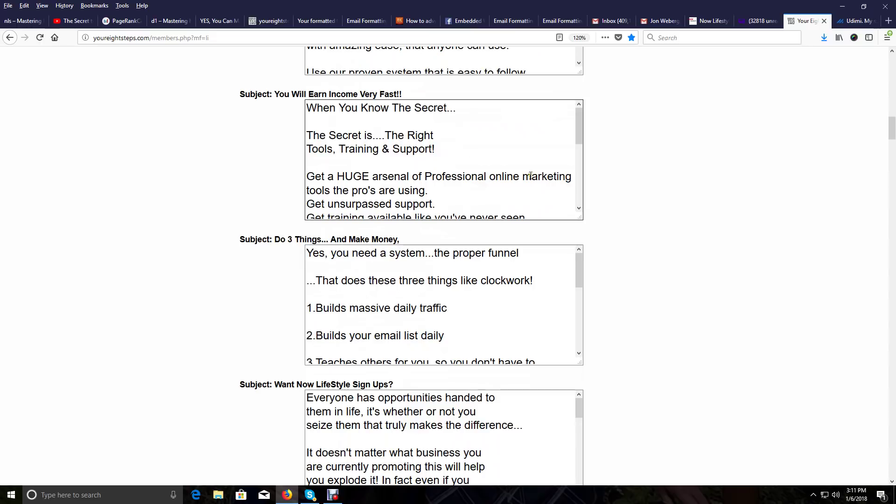
{"action": "scroll", "coordinate": [464, 245], "scroll_direction": "down", "scroll_amount": 5}
{"action": "scroll", "coordinate": [464, 245], "scroll_direction": "down", "scroll_amount": 6}
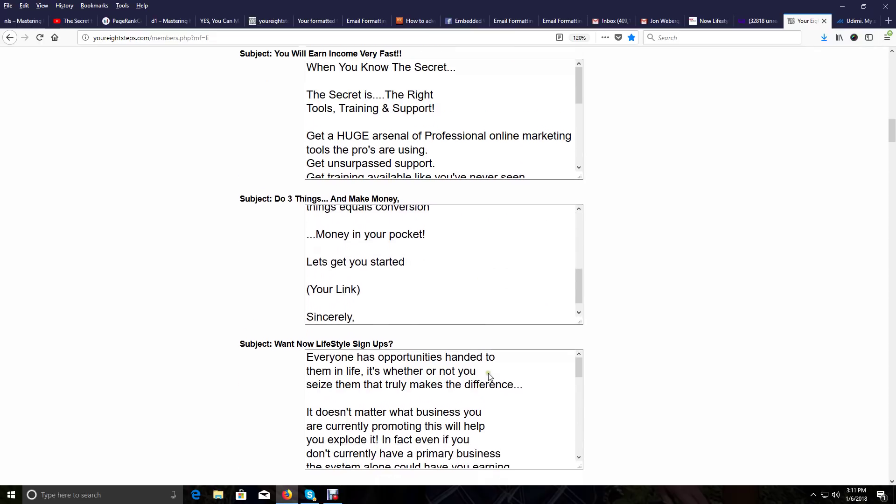
{"action": "scroll", "coordinate": [489, 376], "scroll_direction": "down", "scroll_amount": 7}
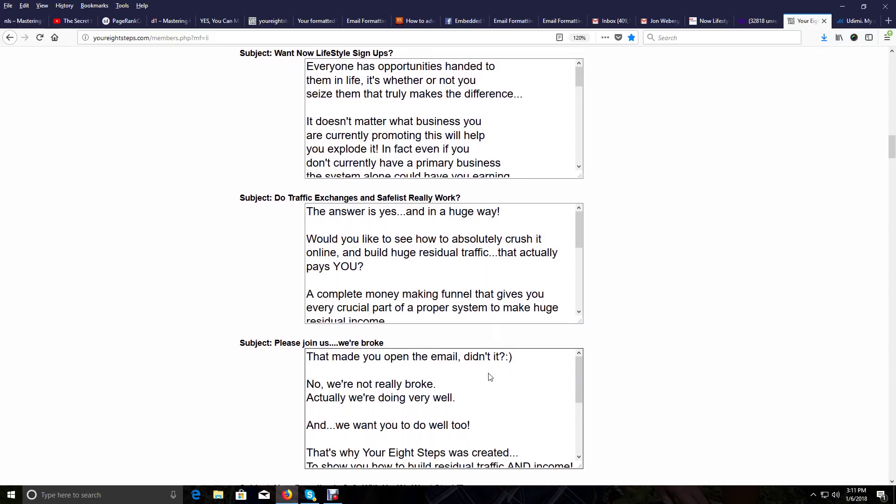
{"action": "scroll", "coordinate": [489, 376], "scroll_direction": "down", "scroll_amount": 4}
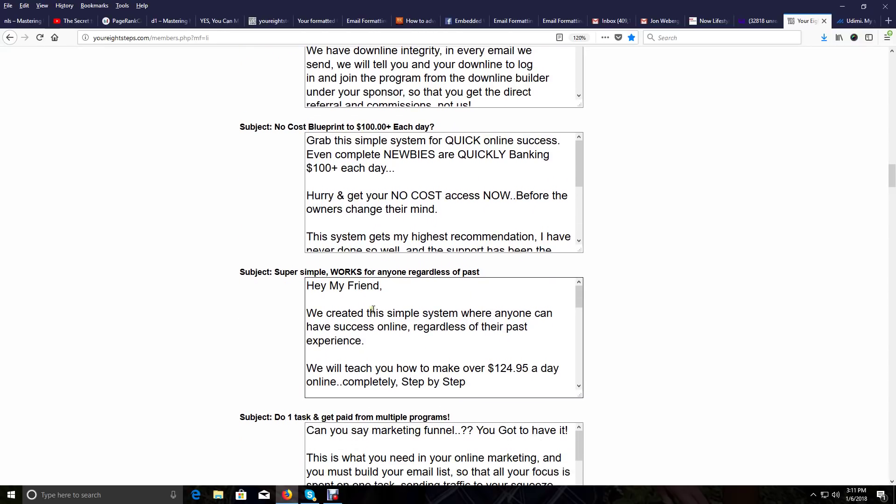
{"action": "left_click_drag", "start_coordinate": [308, 285], "coordinate": [569, 443]}
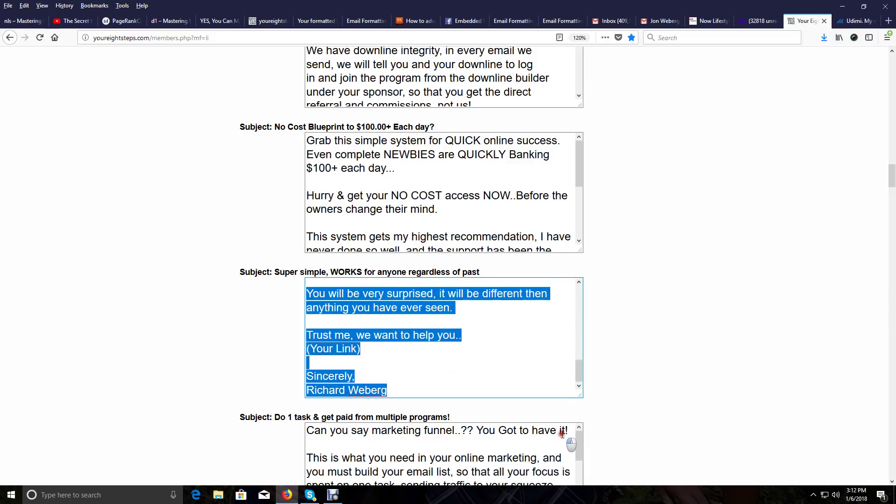
{"action": "right_click", "coordinate": [372, 294]}
{"action": "left_click", "coordinate": [394, 324]}
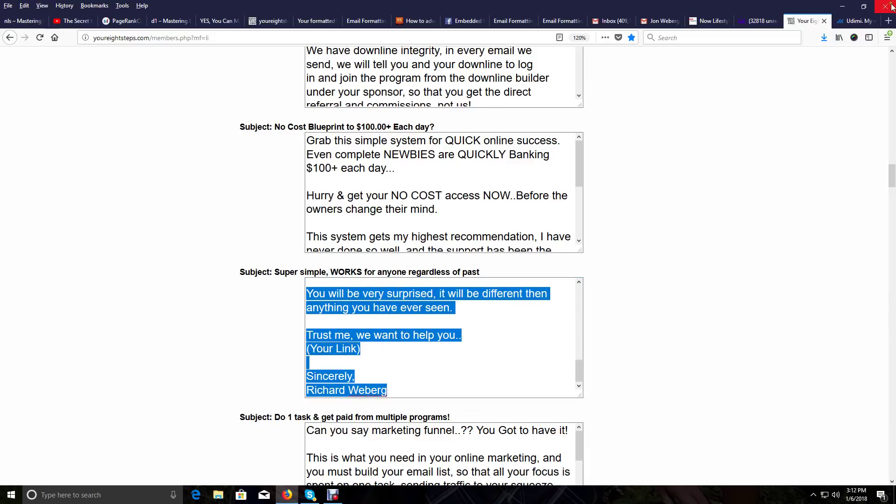
- Paste the copied email body into the text of the new Udimi swipe and look it over
{"action": "left_click", "coordinate": [854, 20]}
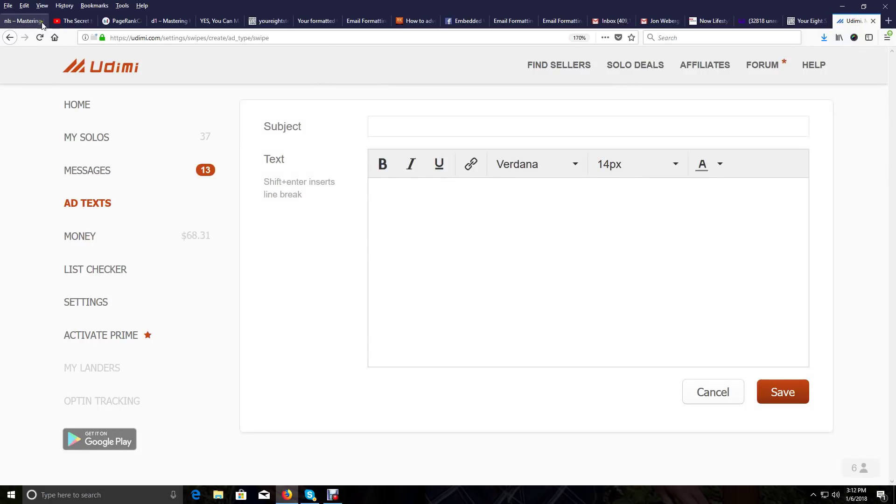
{"action": "left_click", "coordinate": [24, 5]}
{"action": "left_click", "coordinate": [38, 64]}
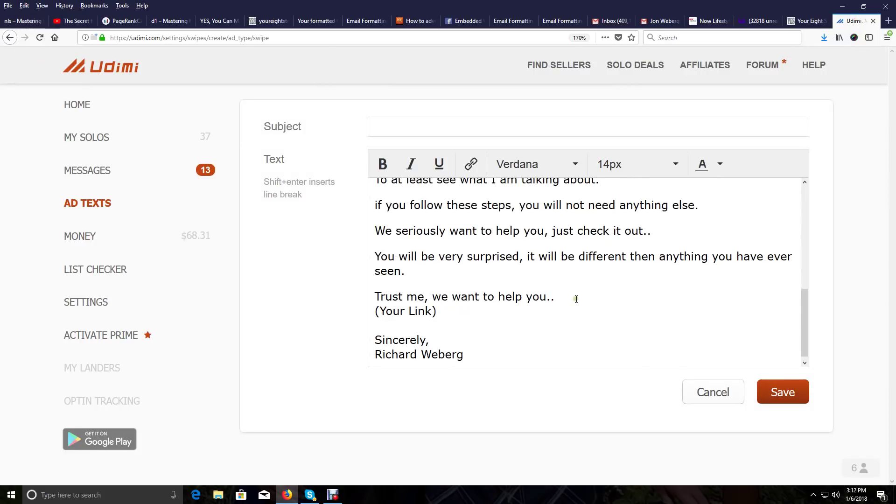
{"action": "scroll", "coordinate": [576, 299], "scroll_direction": "up", "scroll_amount": 10}
{"action": "scroll", "coordinate": [576, 299], "scroll_direction": "down", "scroll_amount": 10}
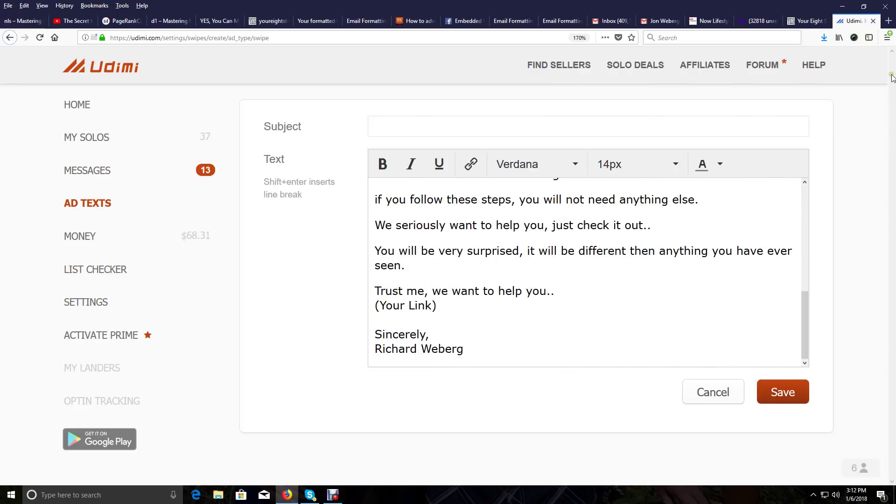
- Copy the subject line "Super simple, WORKS for anyone regardless of past" from the Affiliate Toolbox on Your Eight Steps
{"action": "left_click", "coordinate": [807, 21]}
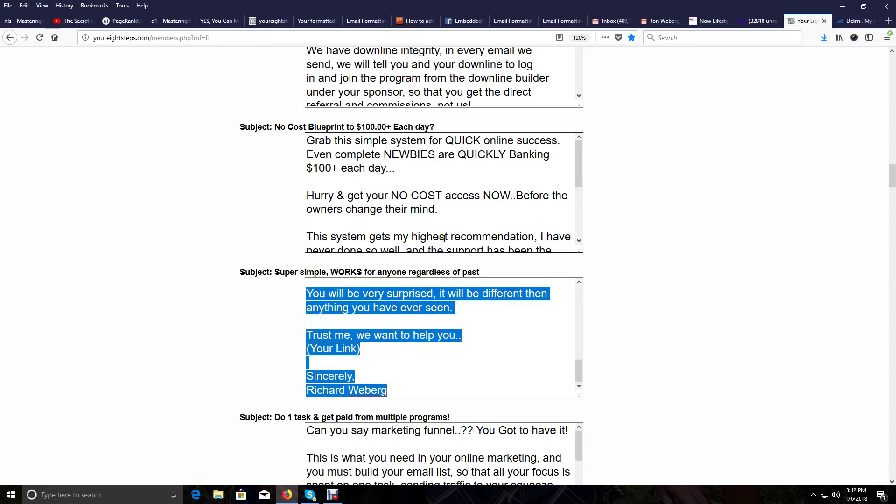
{"action": "left_click_drag", "start_coordinate": [480, 271], "coordinate": [281, 280]}
{"action": "right_click", "coordinate": [282, 280]}
{"action": "left_click", "coordinate": [299, 285]}
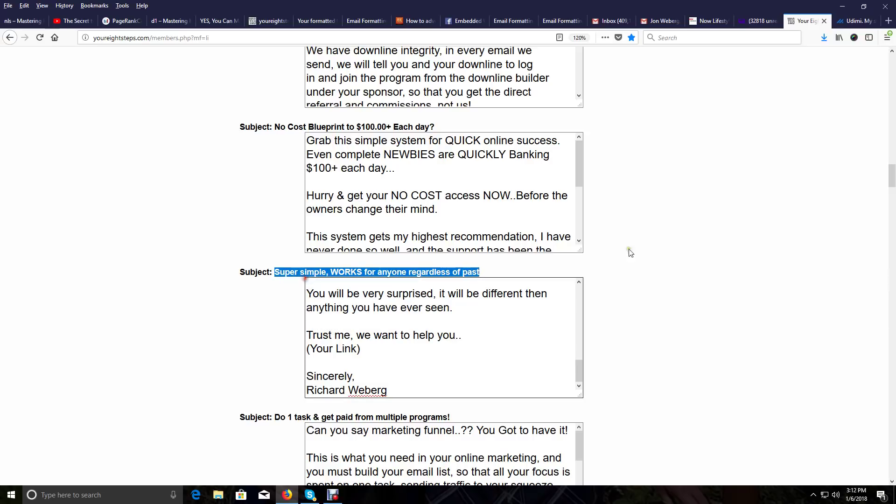
- Paste the copied line as the Udimi swipe's subject and add "experience!!" at its end
{"action": "left_click", "coordinate": [854, 21]}
{"action": "left_click", "coordinate": [430, 123]}
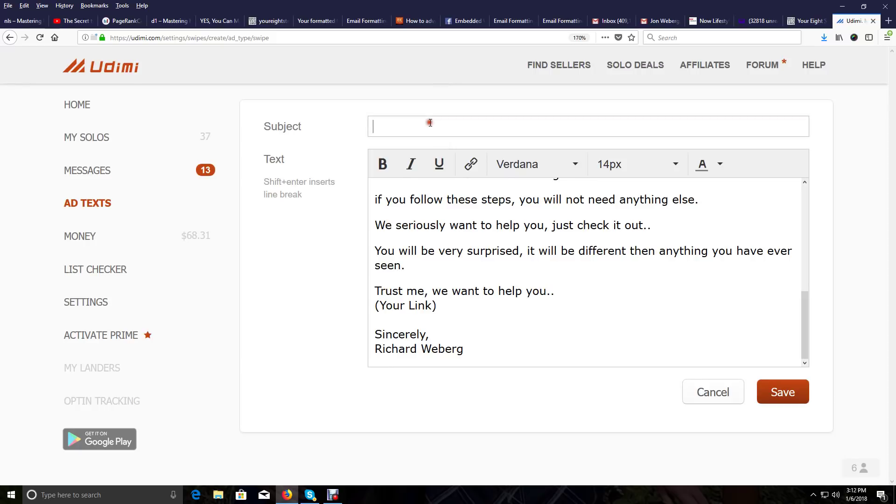
{"action": "left_click", "coordinate": [24, 5]}
{"action": "left_click", "coordinate": [33, 62]}
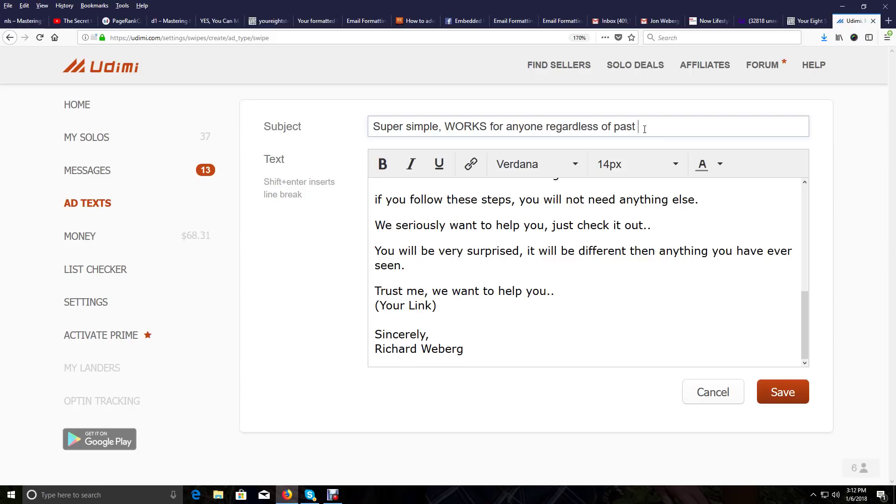
{"action": "type", "text": "experience!!"}
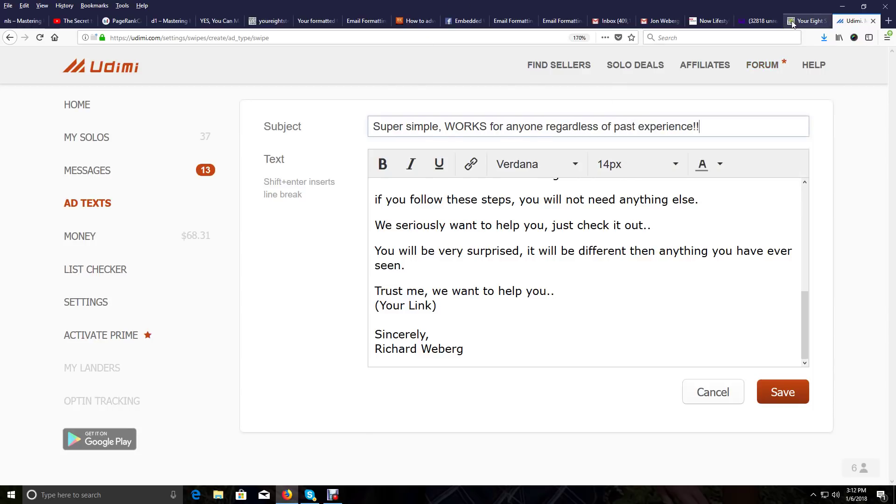
- Open the Step 3 page on Your Eight Steps and locate the list of YourEightSteps squeeze page links
{"action": "left_click", "coordinate": [806, 21]}
{"action": "scroll", "coordinate": [519, 237], "scroll_direction": "up", "scroll_amount": 20}
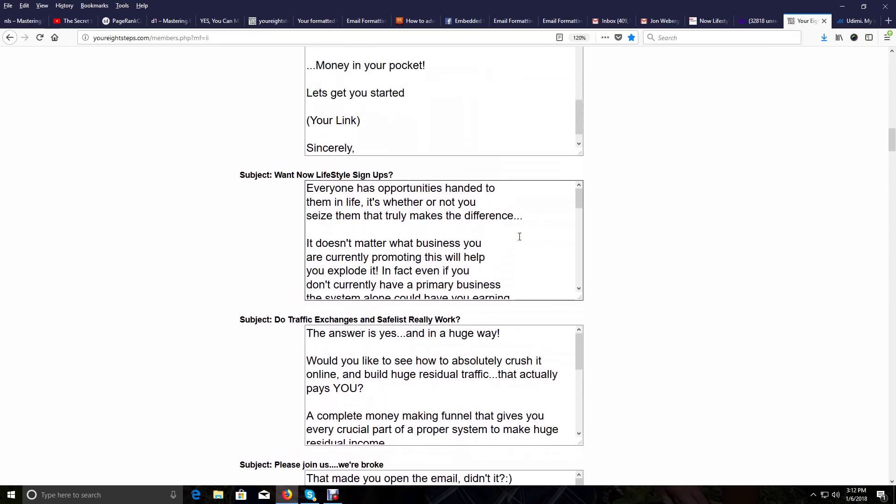
{"action": "scroll", "coordinate": [519, 237], "scroll_direction": "up", "scroll_amount": 15}
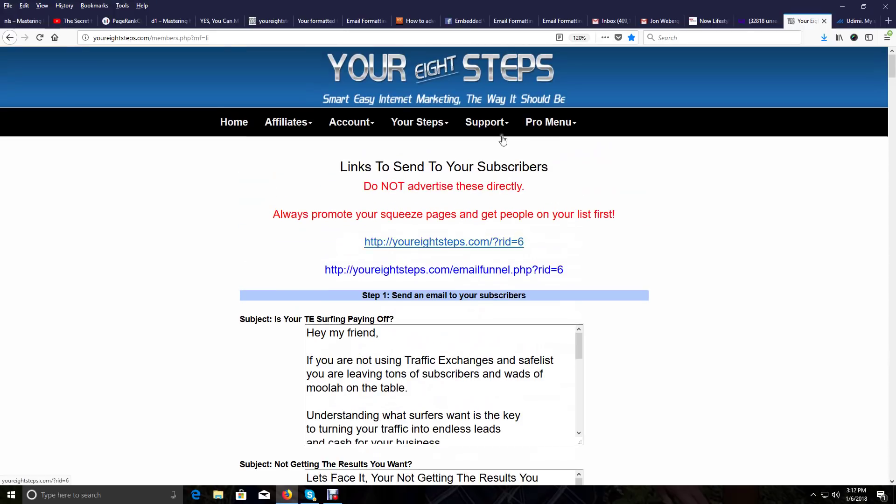
{"action": "left_click", "coordinate": [419, 121]}
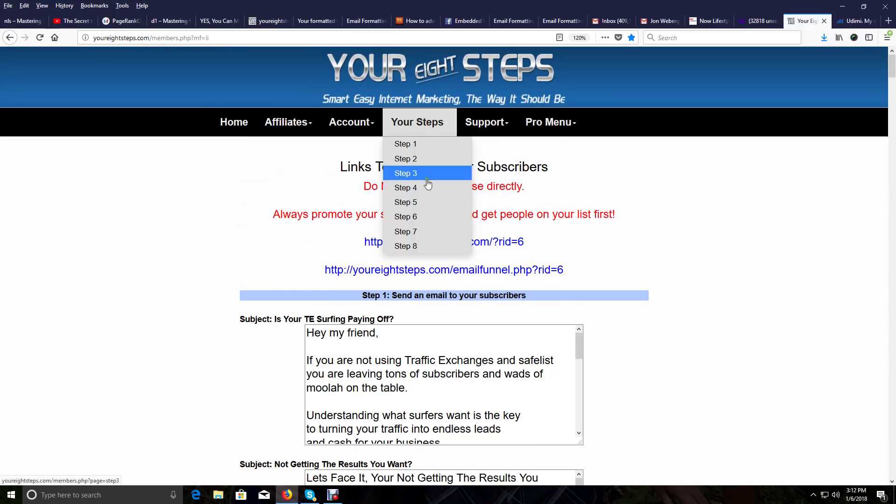
{"action": "left_click", "coordinate": [548, 121]}
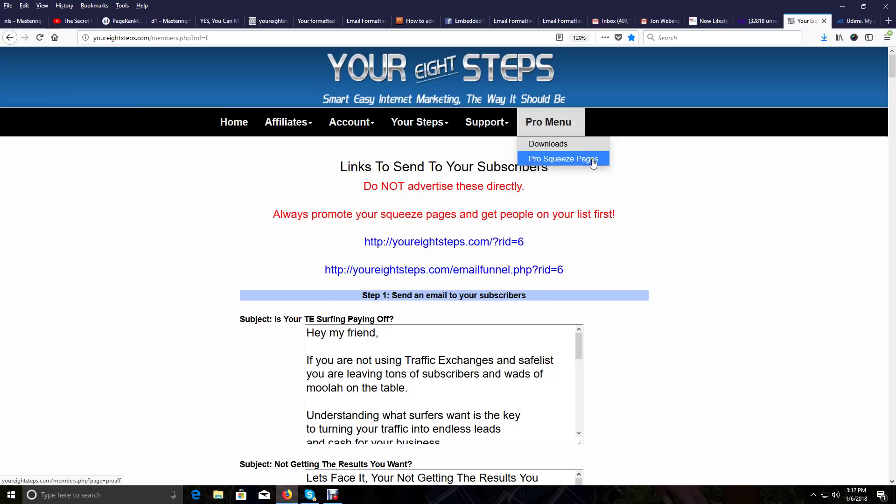
{"action": "left_click", "coordinate": [441, 125]}
{"action": "left_click", "coordinate": [423, 173]}
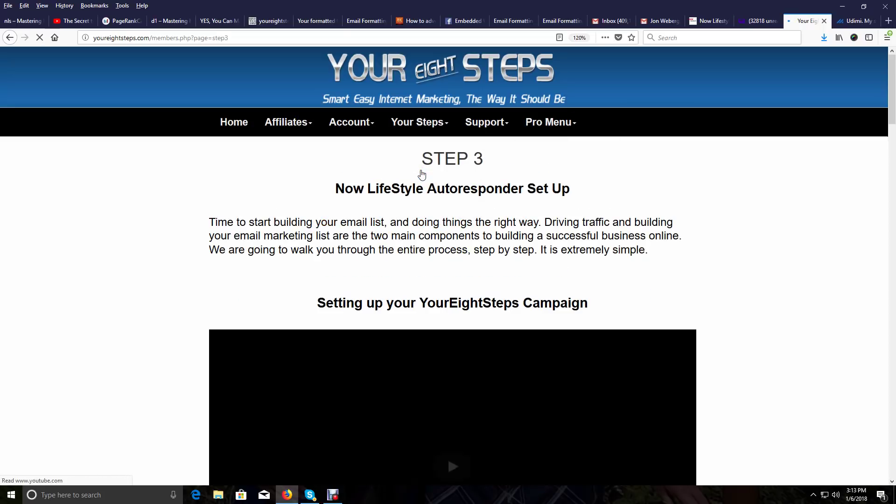
{"action": "scroll", "coordinate": [423, 174], "scroll_direction": "down", "scroll_amount": 2}
{"action": "scroll", "coordinate": [421, 174], "scroll_direction": "down", "scroll_amount": 20}
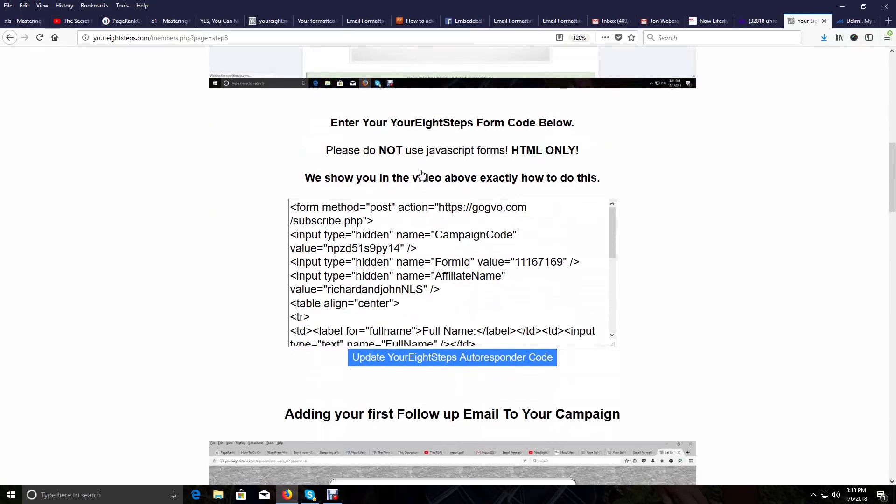
{"action": "scroll", "coordinate": [421, 174], "scroll_direction": "down", "scroll_amount": 15}
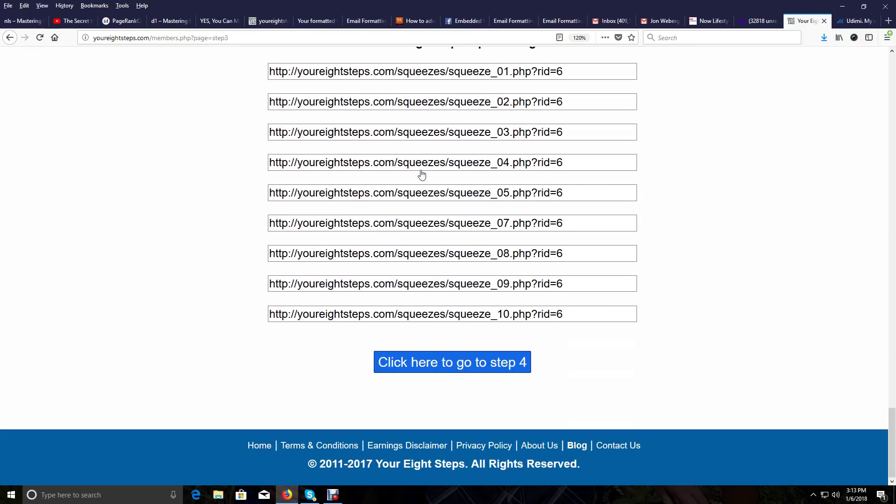
{"action": "scroll", "coordinate": [421, 174], "scroll_direction": "up", "scroll_amount": 4}
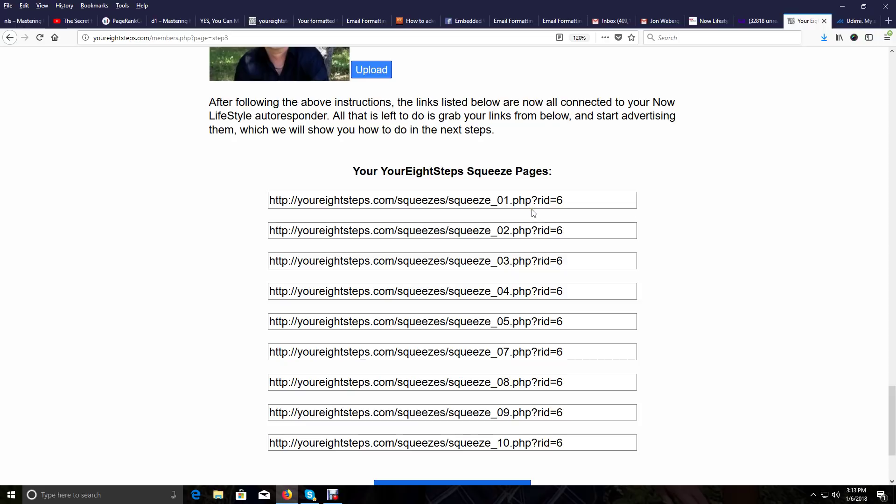
- Copy the squeeze_08 link from the list of YourEightSteps squeeze pages
{"action": "scroll", "coordinate": [550, 243], "scroll_direction": "down", "scroll_amount": 2}
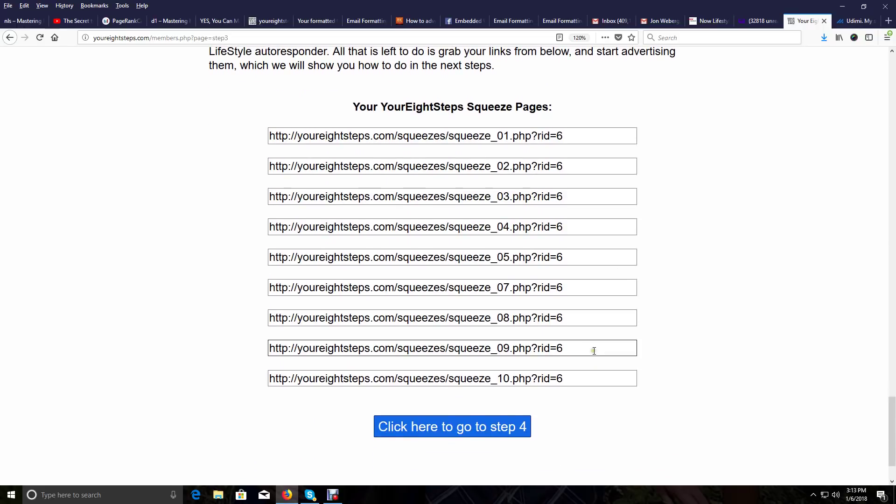
{"action": "left_click_drag", "start_coordinate": [575, 320], "coordinate": [276, 318]}
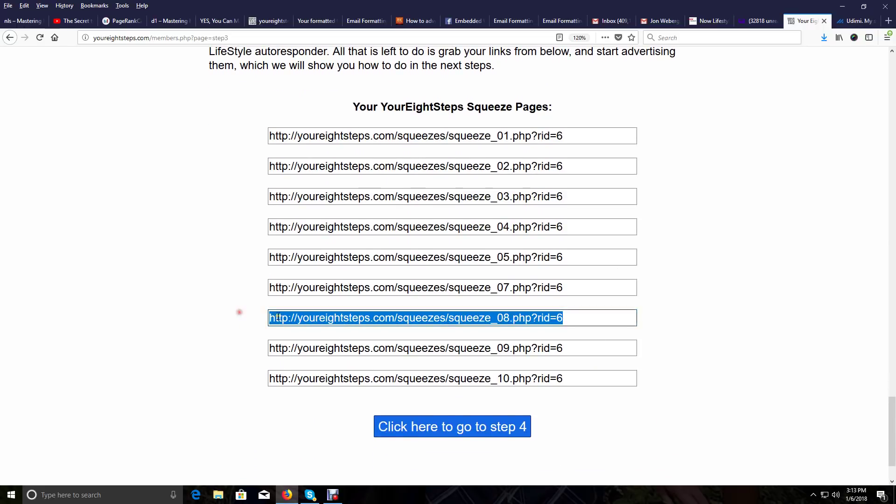
{"action": "right_click", "coordinate": [281, 317]}
{"action": "left_click", "coordinate": [311, 409]}
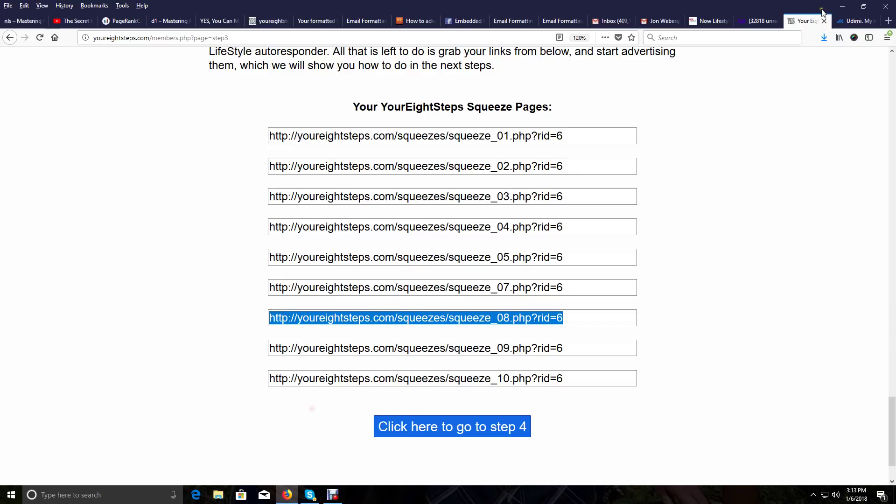
- Open the copied squeeze_08 link in a new browser tab to preview the squeeze page
{"action": "left_click", "coordinate": [887, 21]}
{"action": "right_click", "coordinate": [146, 38]}
{"action": "left_click", "coordinate": [168, 77]}
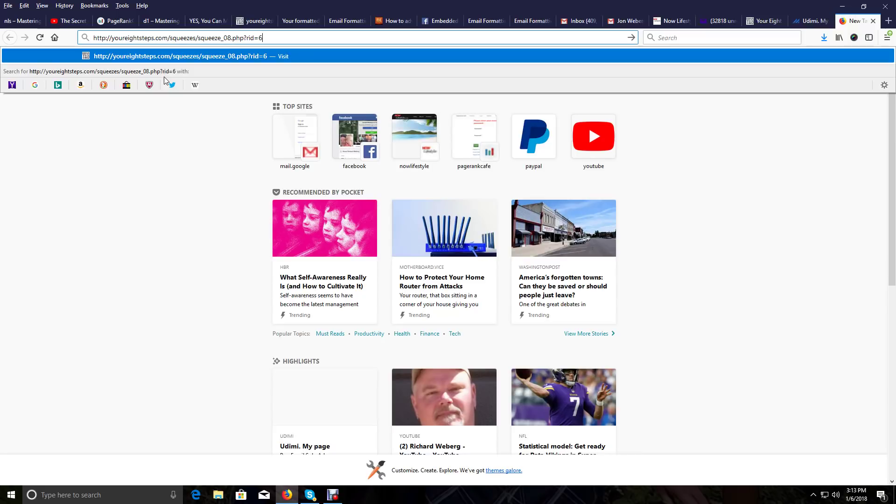
{"action": "key", "text": "Return"}
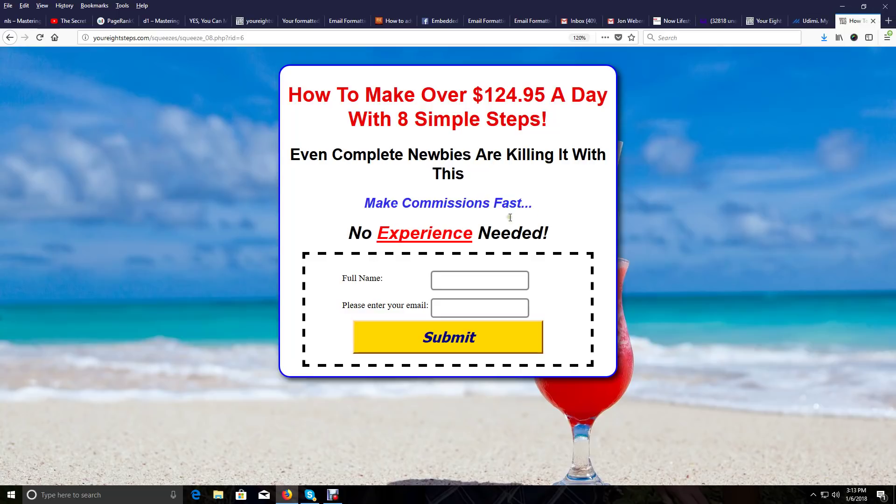
- Replace the "(Your Link)" placeholder above the signature of the Udimi swipe with the copied squeeze_08 link
{"action": "left_click", "coordinate": [811, 20]}
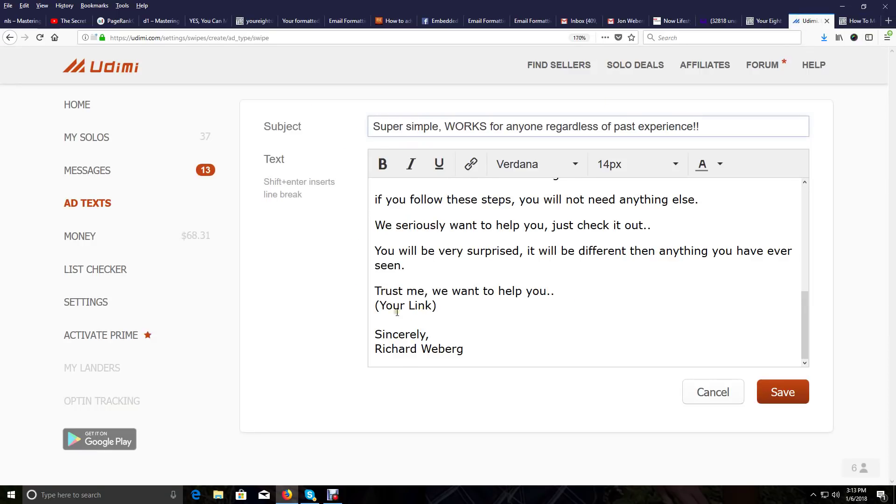
{"action": "left_click_drag", "start_coordinate": [436, 306], "coordinate": [374, 305]}
{"action": "left_click", "coordinate": [24, 6]}
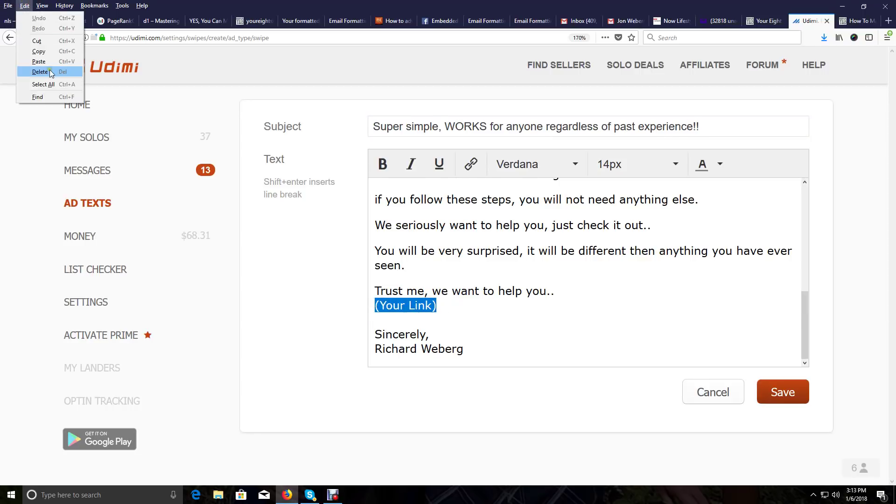
{"action": "left_click", "coordinate": [168, 110]}
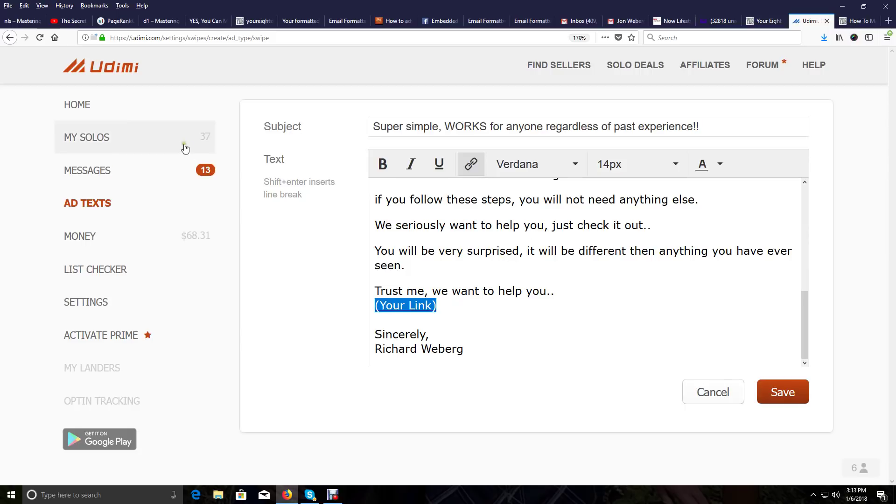
{"action": "left_click", "coordinate": [24, 6]}
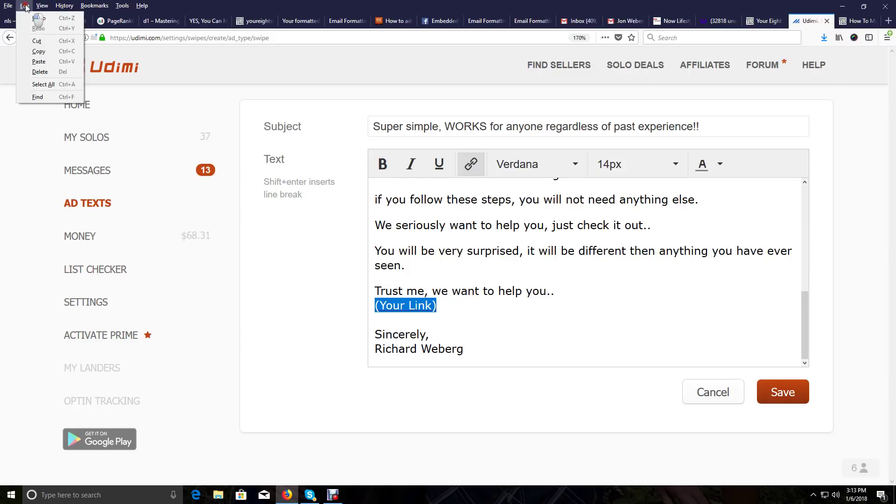
{"action": "left_click", "coordinate": [36, 53]}
{"action": "right_click", "coordinate": [418, 304]}
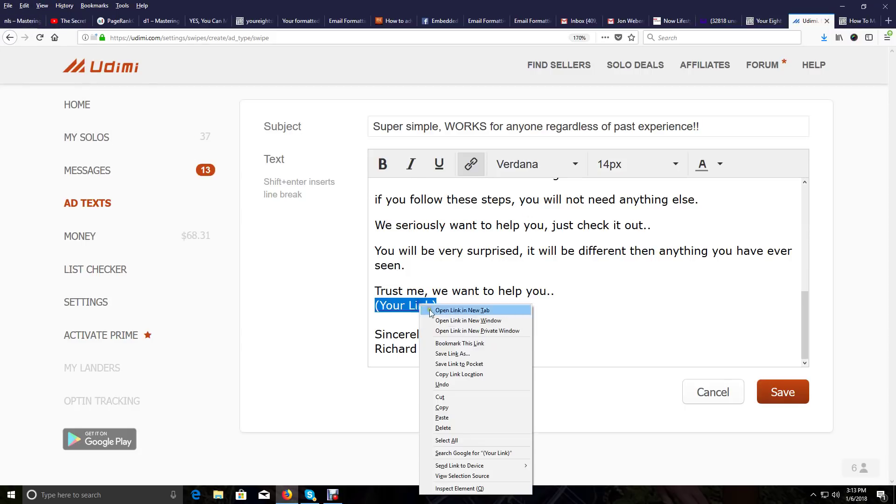
{"action": "left_click", "coordinate": [441, 416]}
{"action": "left_click_drag", "start_coordinate": [452, 305], "coordinate": [364, 305]}
{"action": "key", "text": "BackSpace"}
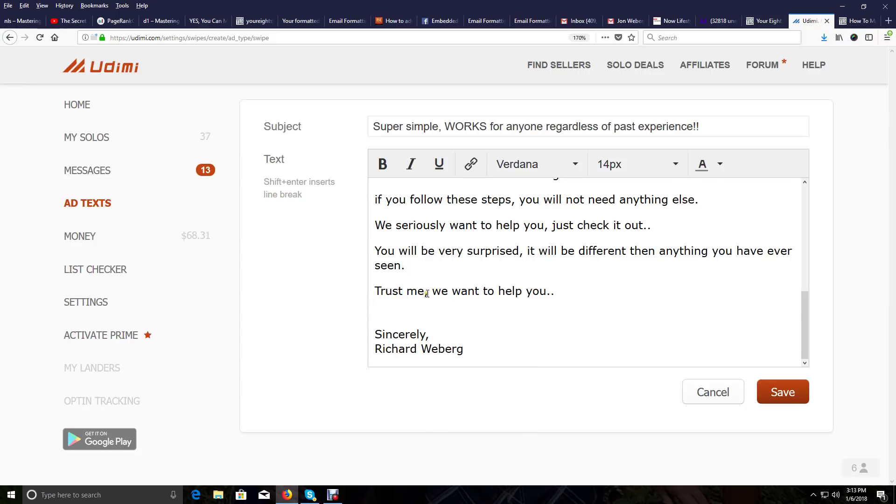
{"action": "left_click", "coordinate": [24, 6]}
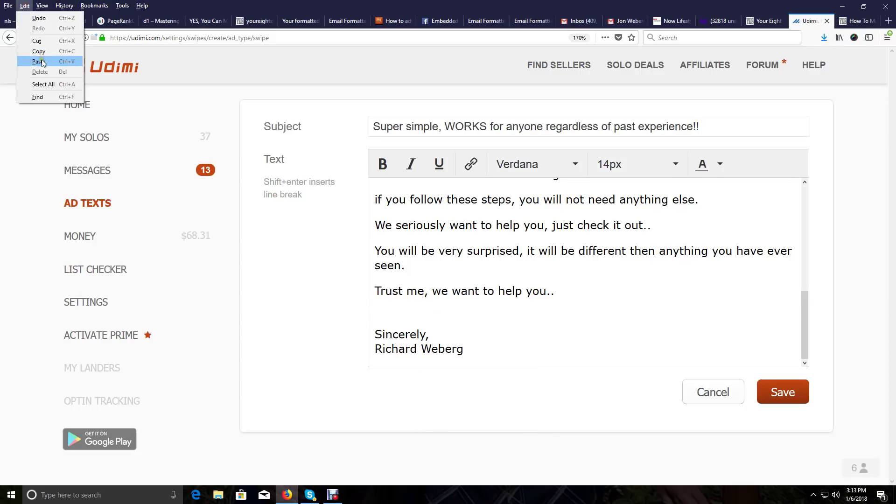
{"action": "left_click", "coordinate": [38, 61]}
{"action": "left_click_drag", "start_coordinate": [714, 306], "coordinate": [376, 302]}
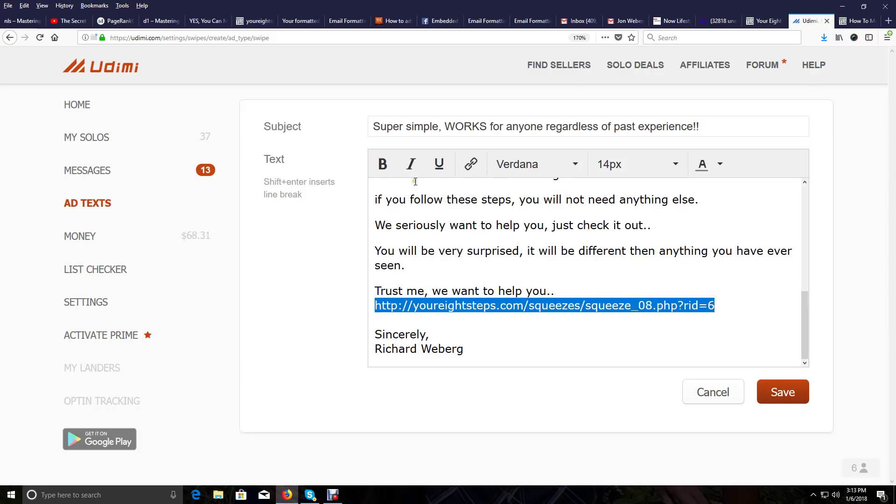
{"action": "left_click", "coordinate": [469, 166]}
{"action": "left_click", "coordinate": [409, 234]}
{"action": "left_click_drag", "start_coordinate": [410, 233], "coordinate": [381, 231]}
{"action": "key", "text": "BackSpace"}
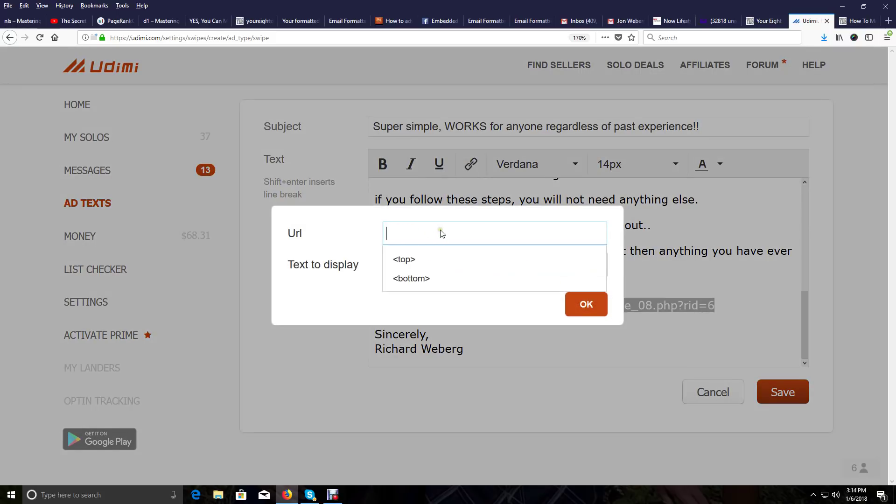
{"action": "right_click", "coordinate": [416, 232]}
{"action": "left_click", "coordinate": [443, 273]}
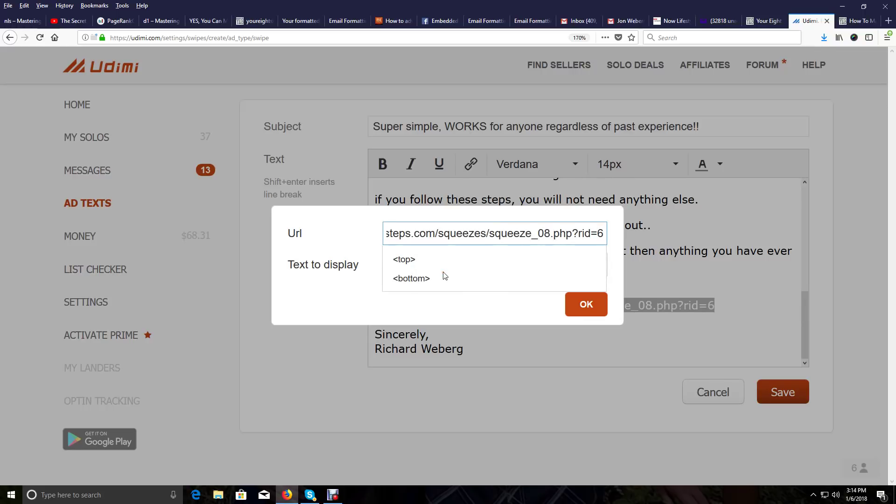
{"action": "key", "text": "Left"}
{"action": "key", "text": "Left"}
{"action": "key", "text": "Left"}
{"action": "key", "text": "Left"}
{"action": "key", "text": "Left"}
{"action": "key", "text": "Left"}
{"action": "key", "text": "Left"}
{"action": "key", "text": "Left"}
{"action": "key", "text": "Left"}
{"action": "key", "text": "Left"}
{"action": "key", "text": "Left"}
{"action": "key", "text": "Left"}
{"action": "key", "text": "Left"}
{"action": "key", "text": "Left"}
{"action": "key", "text": "Left"}
{"action": "key", "text": "Left"}
{"action": "key", "text": "Left"}
{"action": "key", "text": "Left"}
{"action": "key", "text": "Left"}
{"action": "key", "text": "Left"}
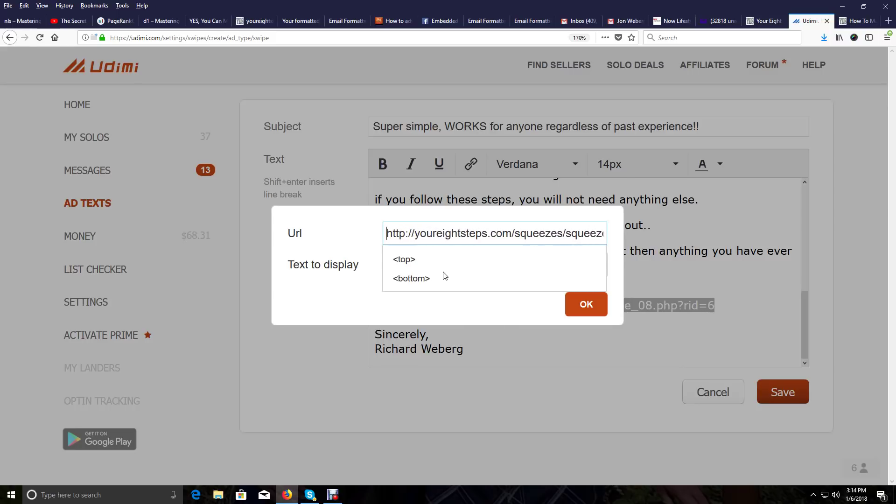
{"action": "left_click", "coordinate": [586, 306]}
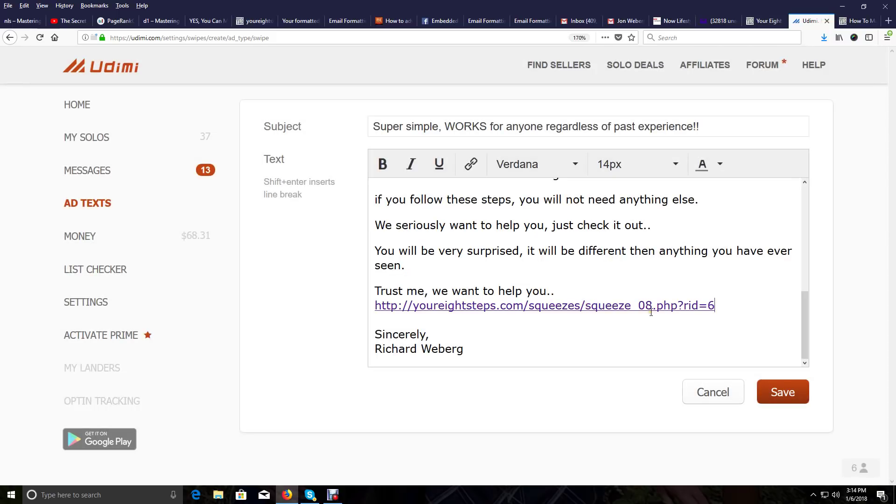
- Replace the "(Your Link)" placeholder above "(Anyone Can Follow it)" with the squeeze_08 link
{"action": "scroll", "coordinate": [651, 312], "scroll_direction": "up", "scroll_amount": 5}
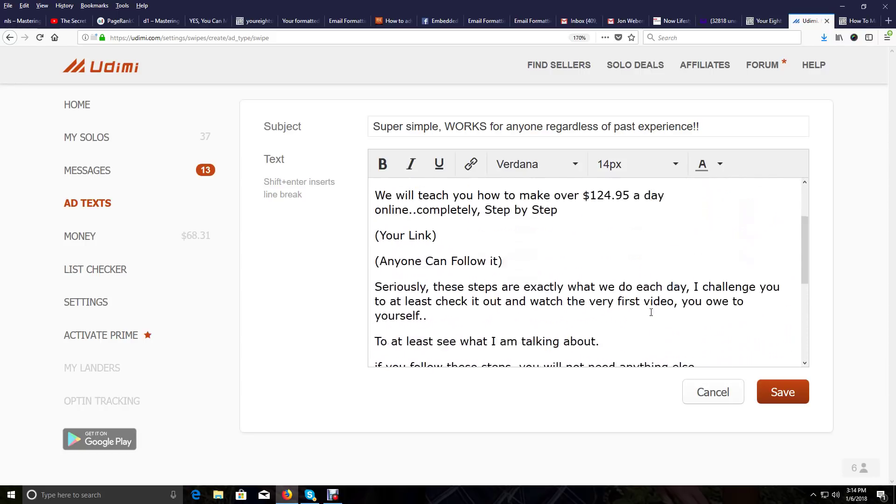
{"action": "scroll", "coordinate": [571, 291], "scroll_direction": "down", "scroll_amount": 2}
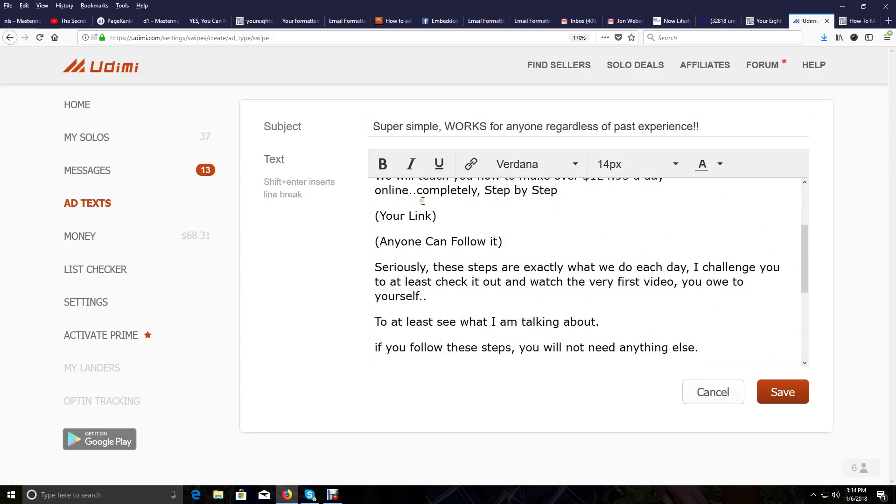
{"action": "left_click_drag", "start_coordinate": [452, 212], "coordinate": [371, 215]}
{"action": "key", "text": "BackSpace"}
{"action": "left_click", "coordinate": [24, 6]}
{"action": "left_click", "coordinate": [39, 61]}
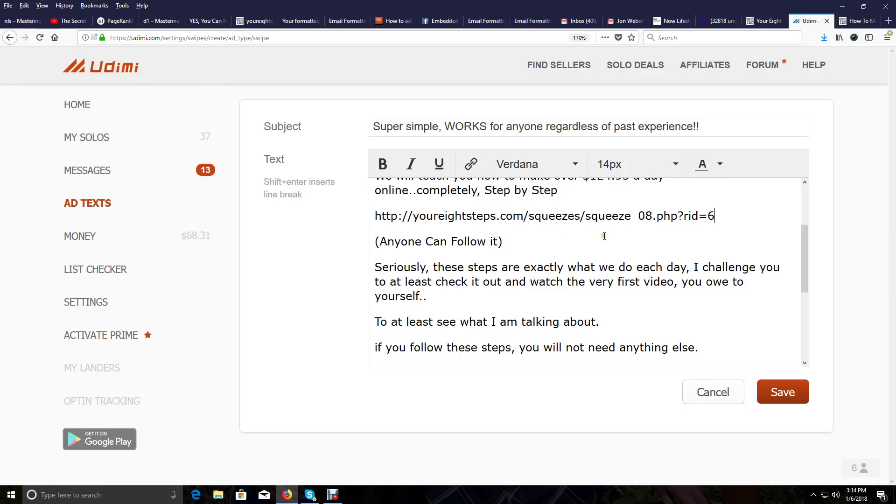
{"action": "left_click_drag", "start_coordinate": [716, 218], "coordinate": [372, 225]}
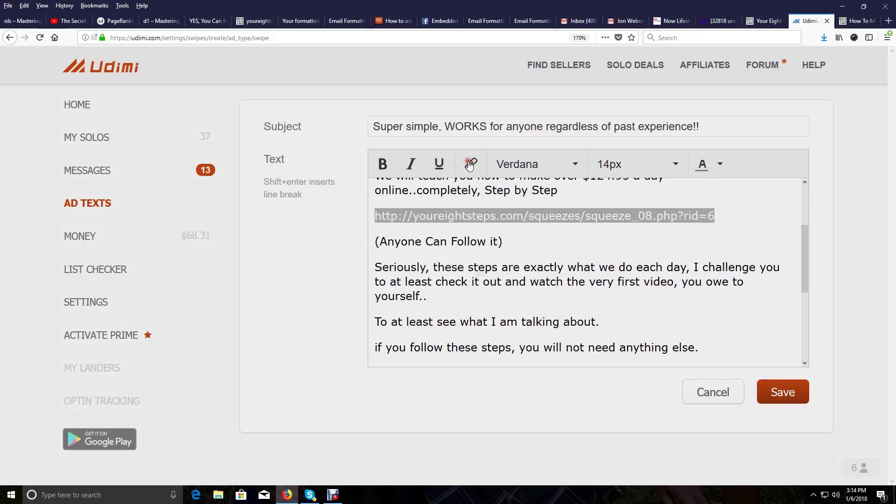
{"action": "left_click", "coordinate": [470, 164]}
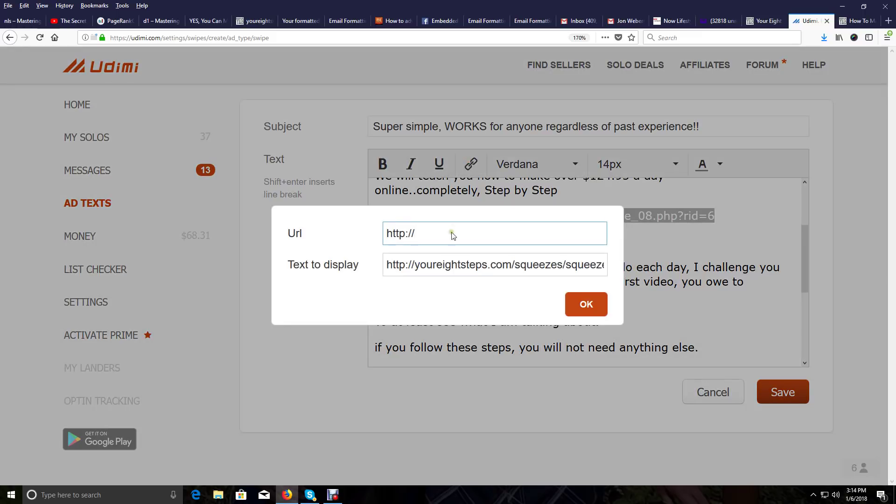
{"action": "left_click_drag", "start_coordinate": [428, 238], "coordinate": [380, 235]}
{"action": "key", "text": "BackSpace"}
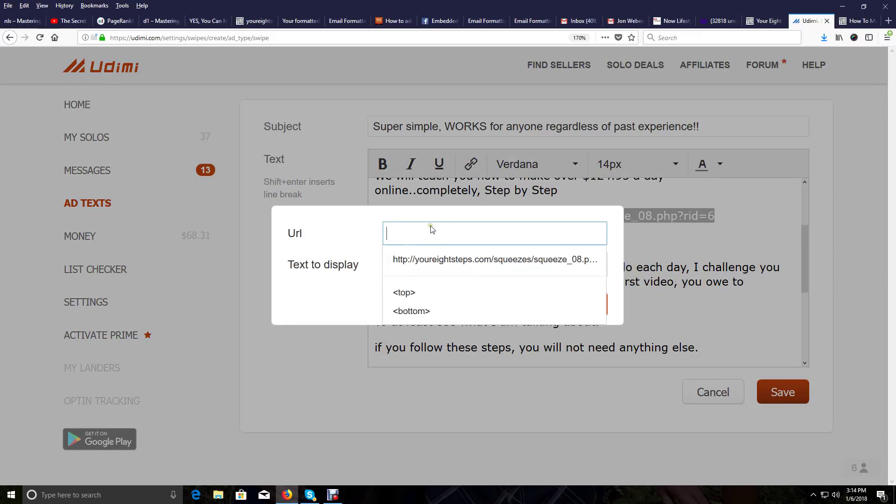
{"action": "right_click", "coordinate": [428, 235]}
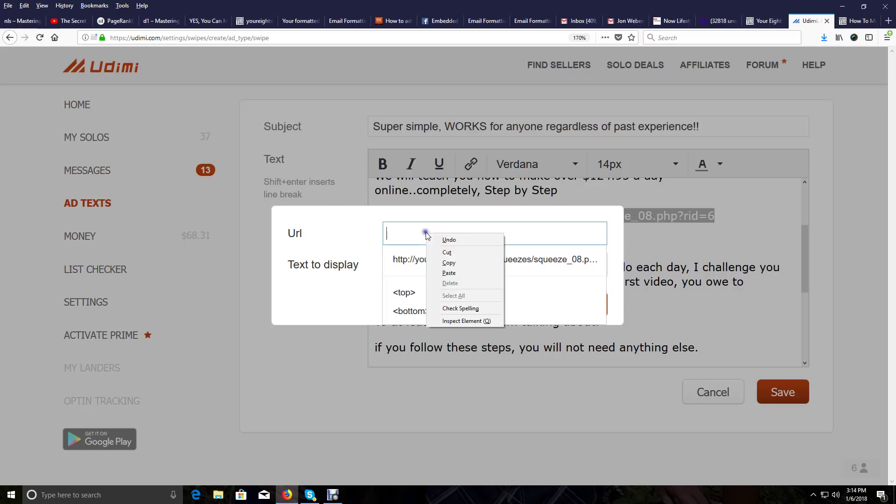
{"action": "left_click", "coordinate": [448, 272]}
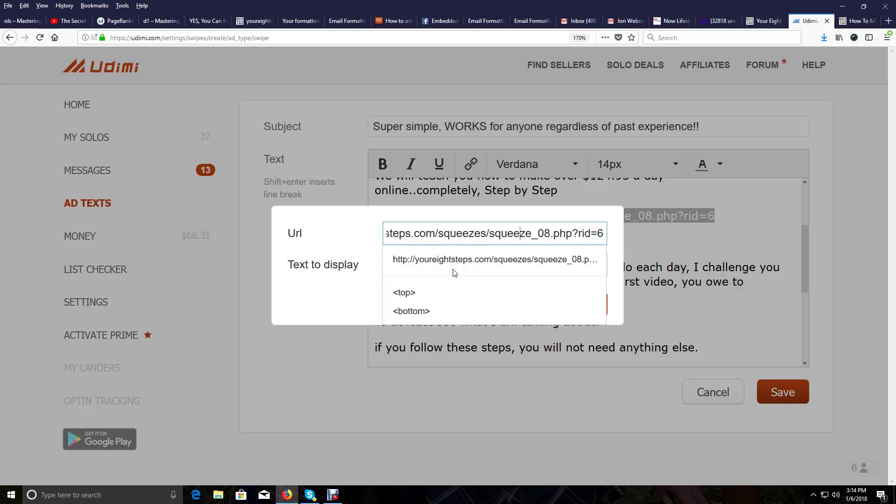
{"action": "left_click", "coordinate": [455, 272]}
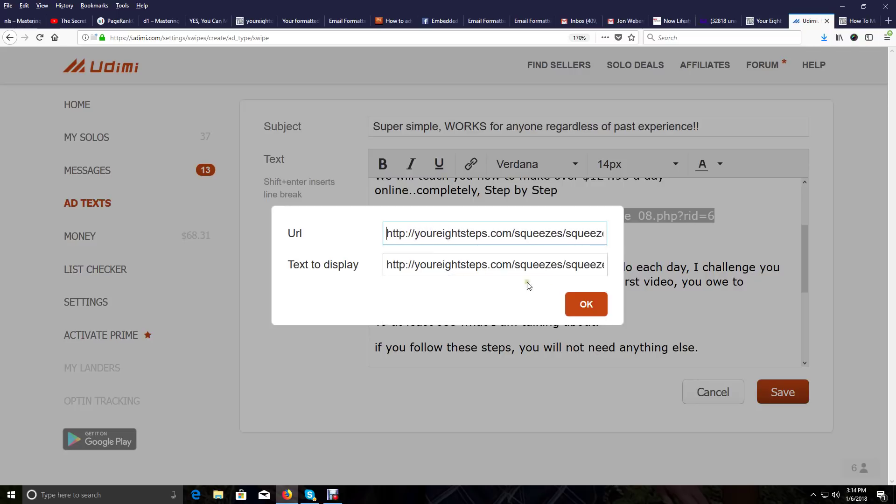
{"action": "left_click", "coordinate": [582, 304]}
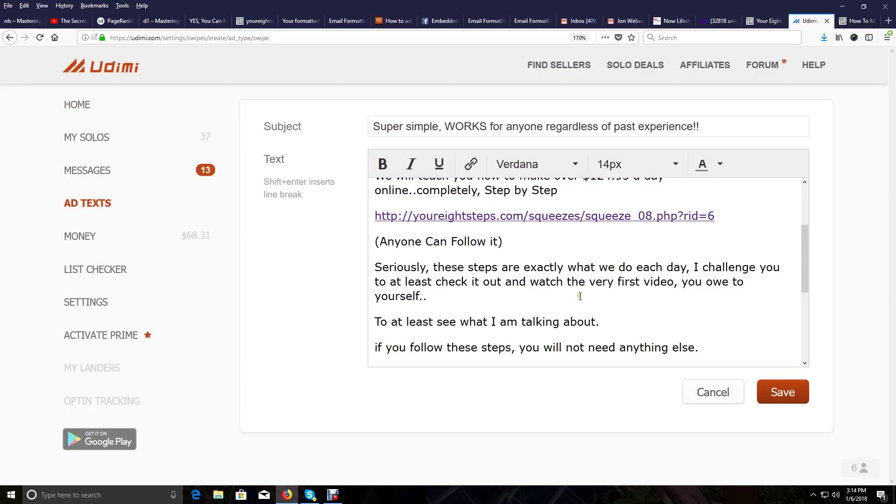
- Add a period after "Step by Step" in the swipe text, save the swipe and return to the list of ad texts
{"action": "scroll", "coordinate": [580, 296], "scroll_direction": "up", "scroll_amount": 2}
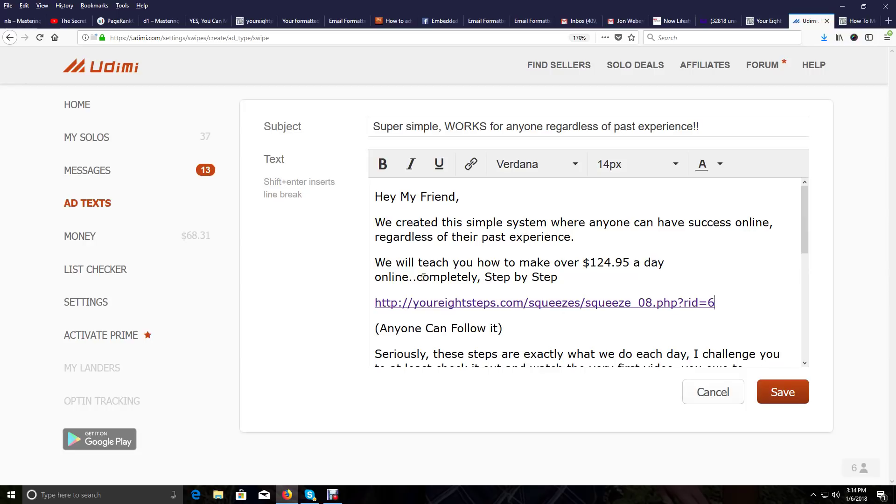
{"action": "scroll", "coordinate": [605, 284], "scroll_direction": "down", "scroll_amount": 3}
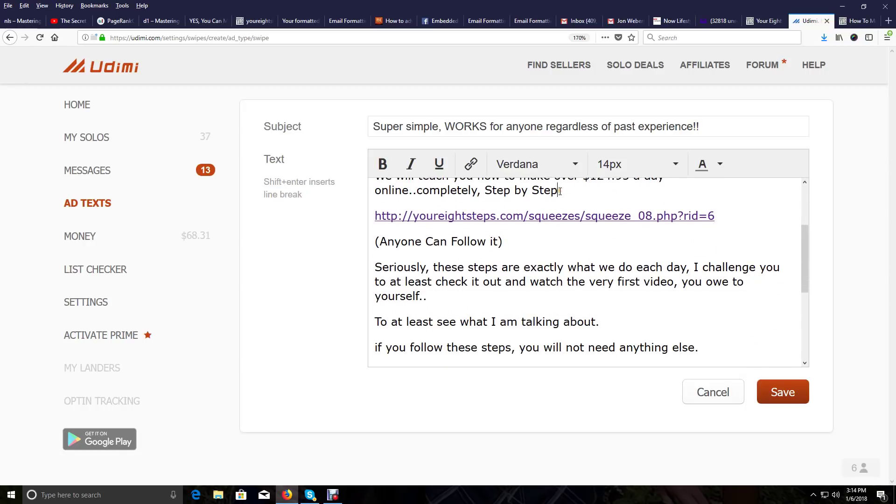
{"action": "scroll", "coordinate": [591, 266], "scroll_direction": "down", "scroll_amount": 5}
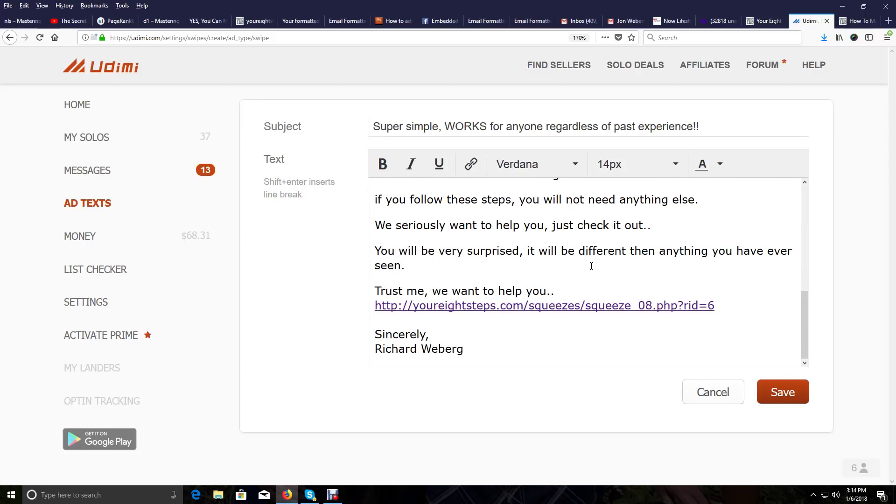
{"action": "scroll", "coordinate": [591, 266], "scroll_direction": "up", "scroll_amount": 10}
{"action": "left_click", "coordinate": [774, 397]}
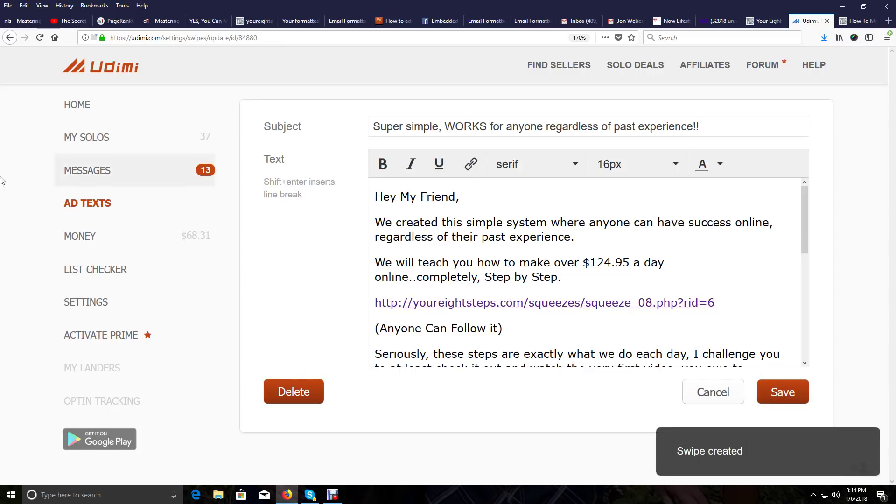
{"action": "left_click", "coordinate": [90, 205]}
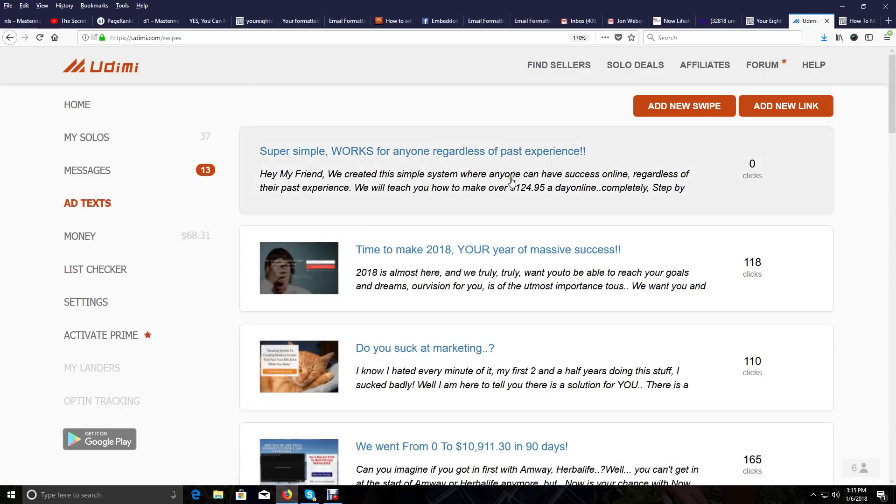
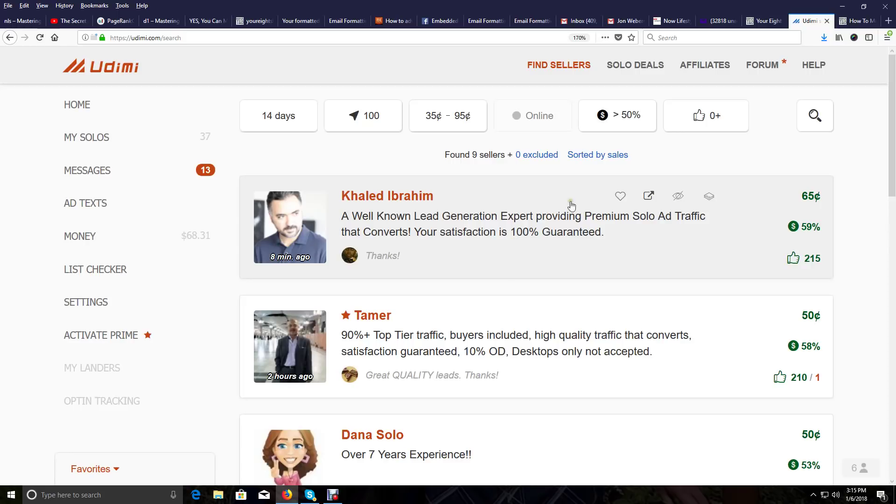
- Open the profile of the seller described as "Over 7 Years Experience!!" from the seller search results
{"action": "scroll", "coordinate": [555, 244], "scroll_direction": "down", "scroll_amount": 4}
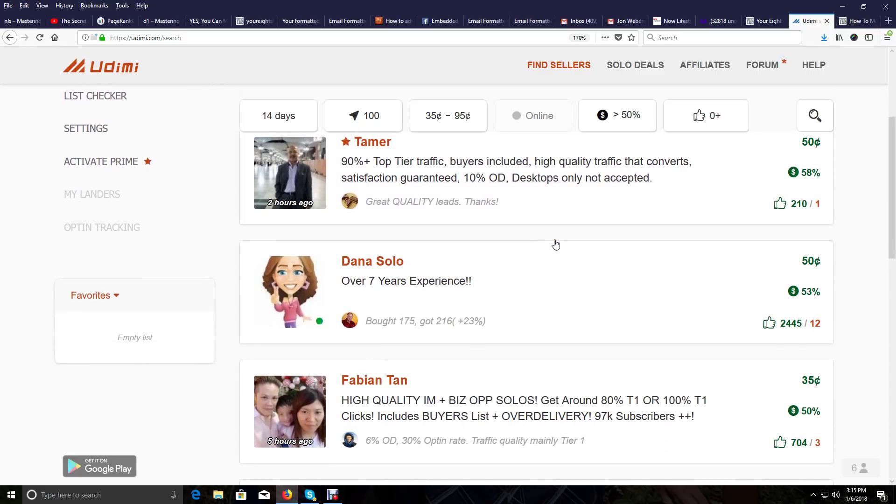
{"action": "scroll", "coordinate": [555, 244], "scroll_direction": "down", "scroll_amount": 2}
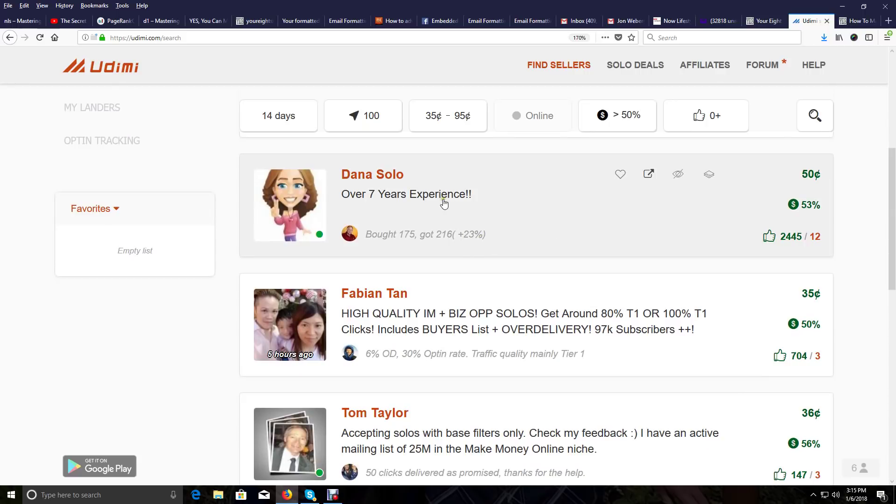
{"action": "left_click", "coordinate": [446, 195]}
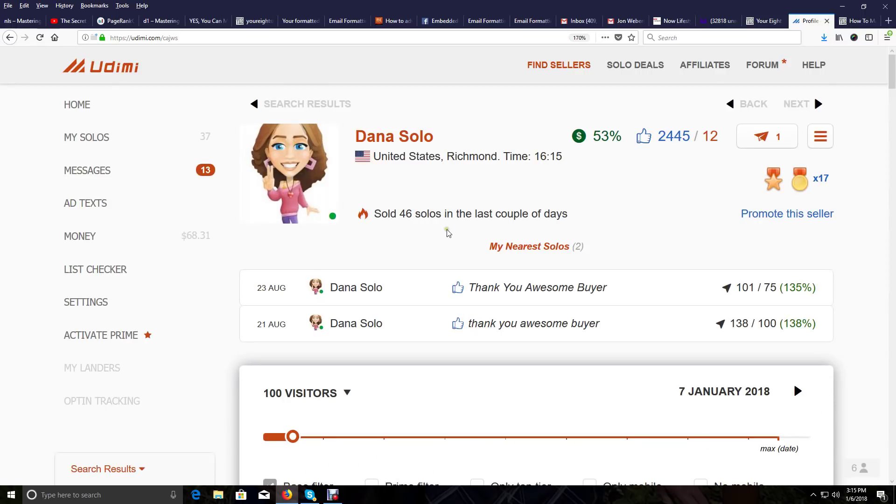
- Examine the seller's traffic countries, solo ad ratings and buyer reviews for click delivery, opt-in rates and sales
{"action": "scroll", "coordinate": [445, 234], "scroll_direction": "down", "scroll_amount": 5}
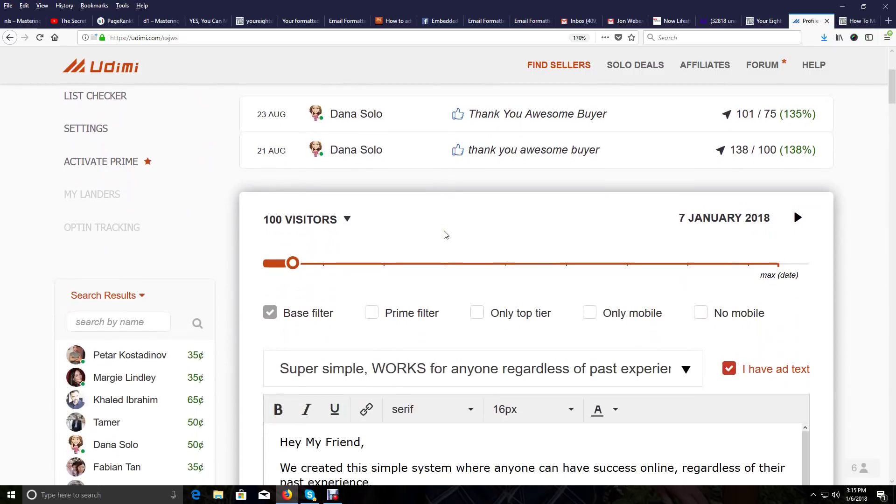
{"action": "scroll", "coordinate": [445, 234], "scroll_direction": "down", "scroll_amount": 12}
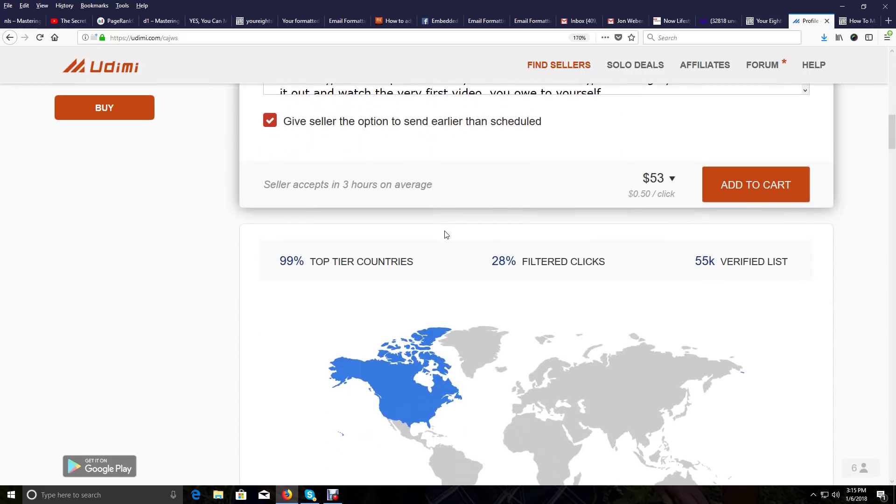
{"action": "scroll", "coordinate": [445, 234], "scroll_direction": "down", "scroll_amount": 5}
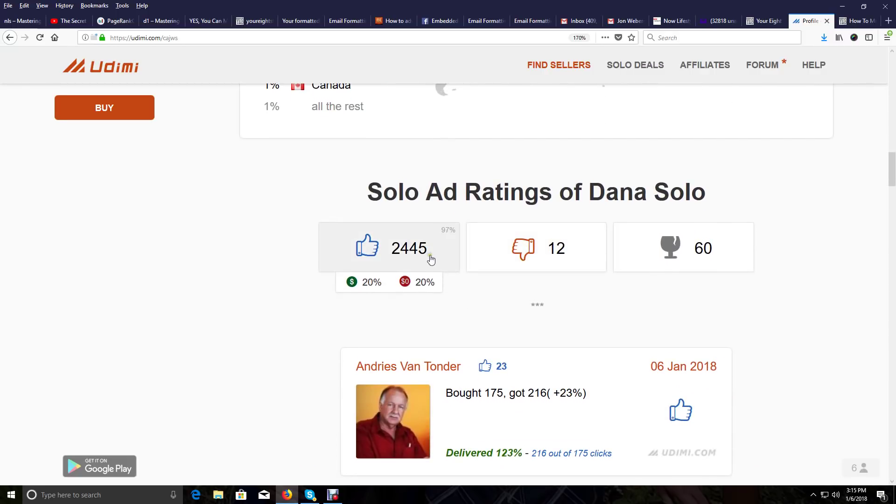
{"action": "scroll", "coordinate": [430, 259], "scroll_direction": "down", "scroll_amount": 3}
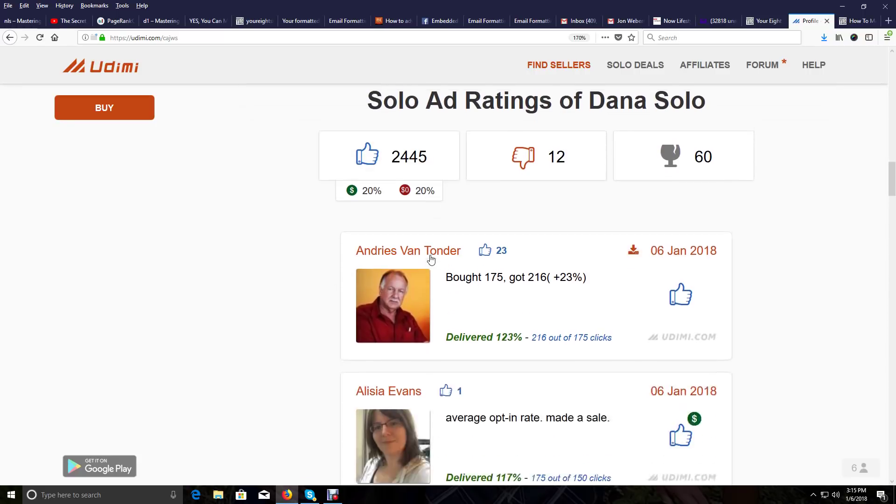
{"action": "scroll", "coordinate": [555, 332], "scroll_direction": "up", "scroll_amount": 2}
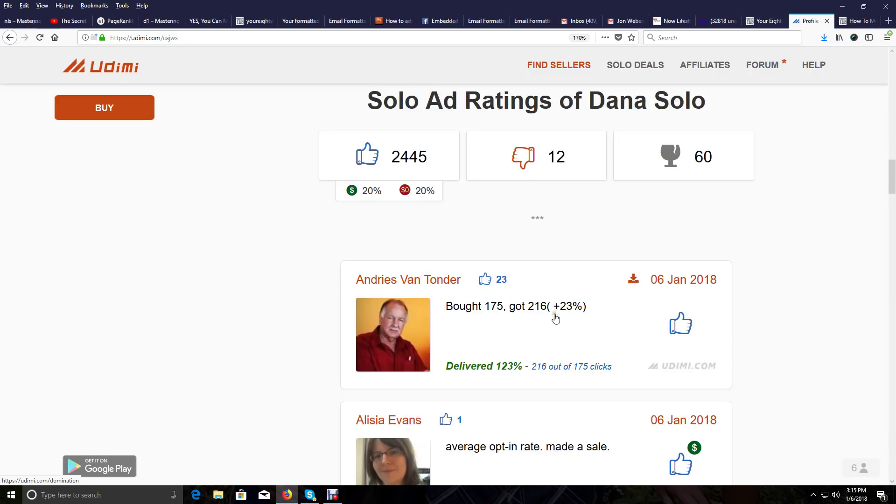
{"action": "scroll", "coordinate": [579, 315], "scroll_direction": "down", "scroll_amount": 2}
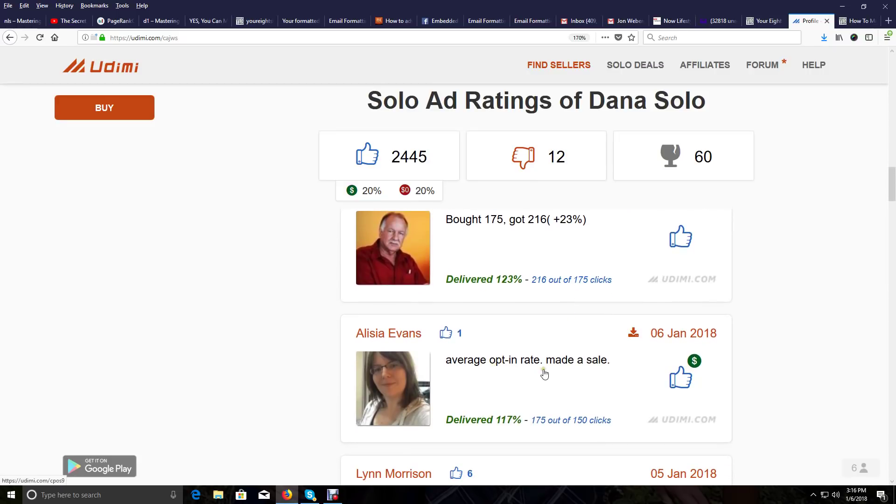
{"action": "scroll", "coordinate": [599, 357], "scroll_direction": "down", "scroll_amount": 4}
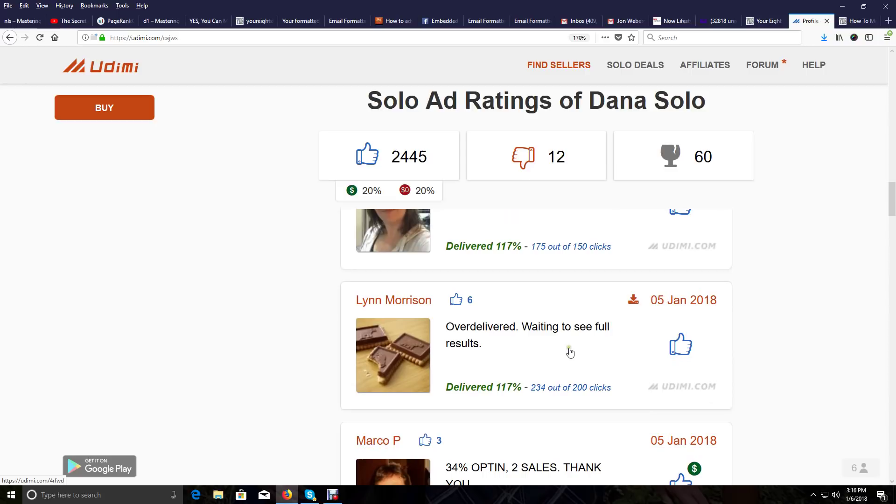
{"action": "scroll", "coordinate": [577, 351], "scroll_direction": "down", "scroll_amount": 4}
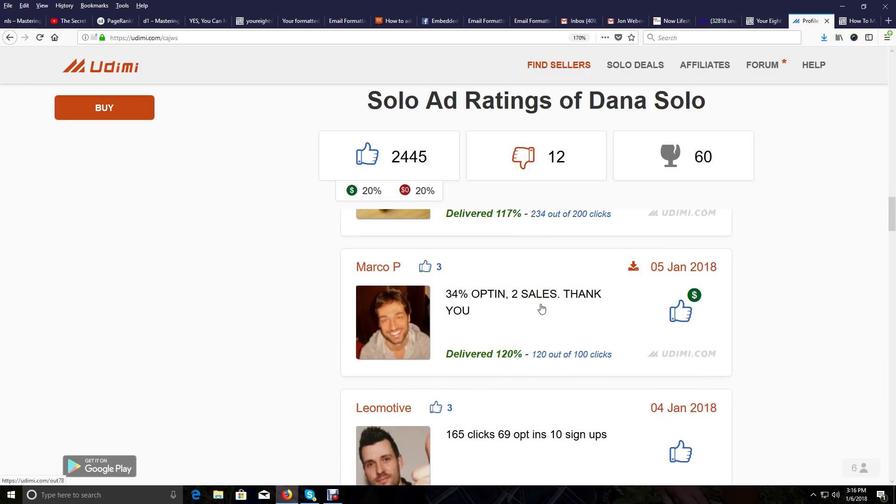
{"action": "scroll", "coordinate": [537, 307], "scroll_direction": "down", "scroll_amount": 2}
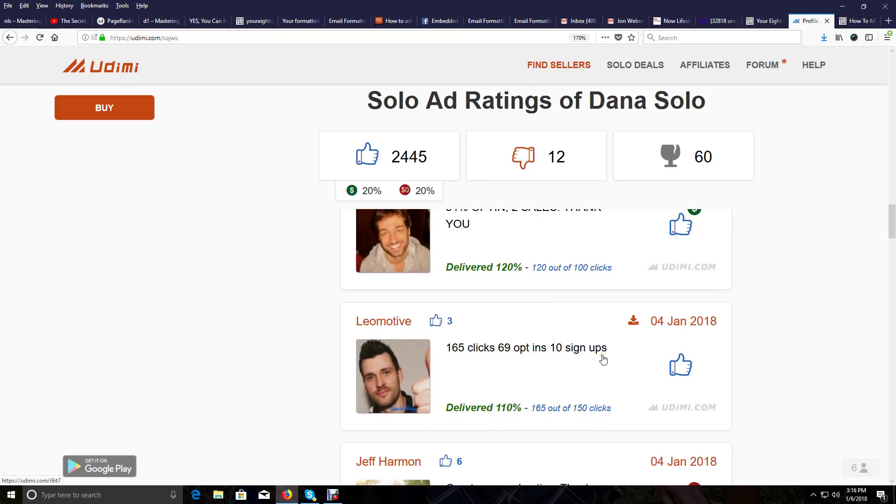
{"action": "scroll", "coordinate": [602, 360], "scroll_direction": "down", "scroll_amount": 4}
{"action": "scroll", "coordinate": [603, 359], "scroll_direction": "down", "scroll_amount": 10}
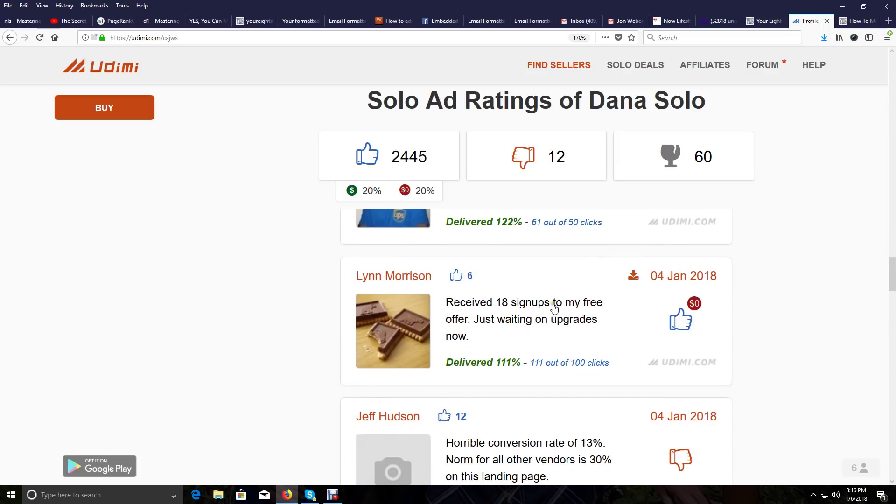
{"action": "scroll", "coordinate": [577, 370], "scroll_direction": "down", "scroll_amount": 3}
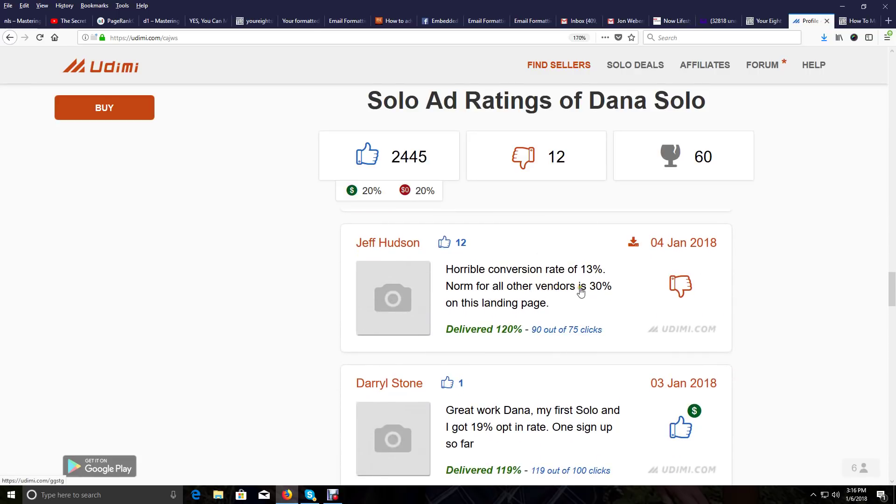
{"action": "scroll", "coordinate": [579, 293], "scroll_direction": "down", "scroll_amount": 2}
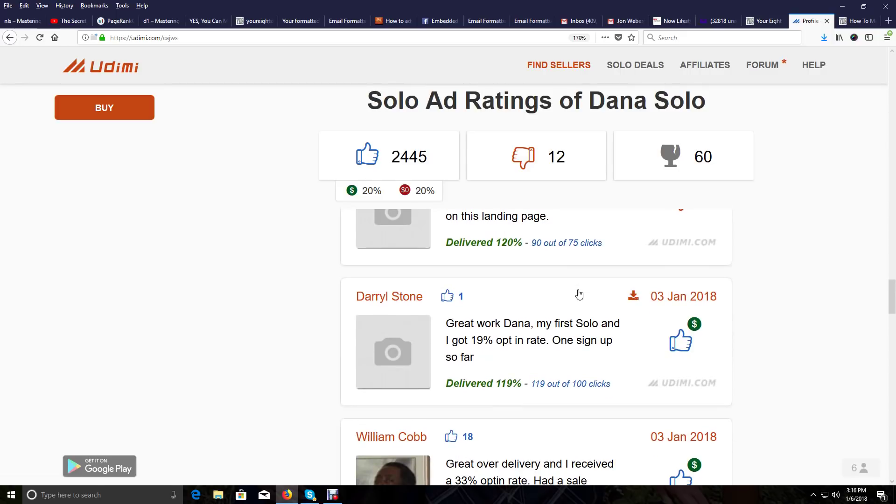
{"action": "scroll", "coordinate": [579, 293], "scroll_direction": "down", "scroll_amount": 2}
{"action": "scroll", "coordinate": [579, 293], "scroll_direction": "down", "scroll_amount": 2}
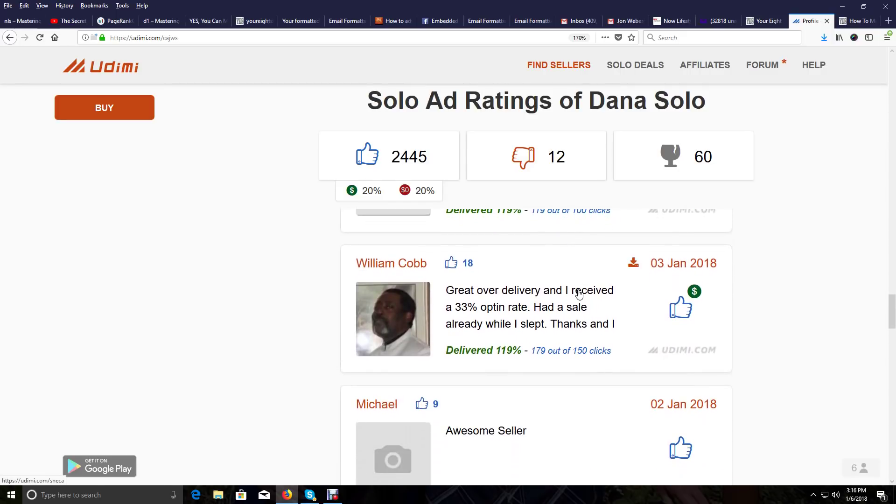
{"action": "scroll", "coordinate": [578, 294], "scroll_direction": "down", "scroll_amount": 4}
{"action": "scroll", "coordinate": [579, 294], "scroll_direction": "down", "scroll_amount": 6}
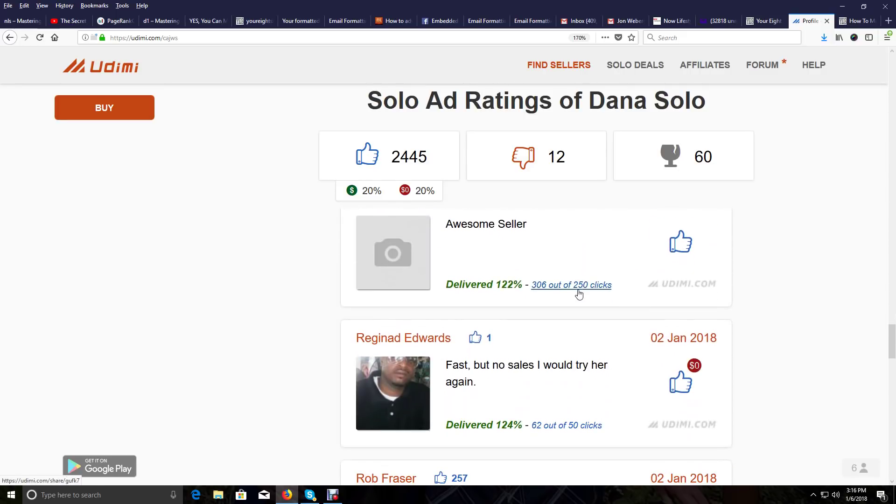
{"action": "scroll", "coordinate": [578, 293], "scroll_direction": "down", "scroll_amount": 4}
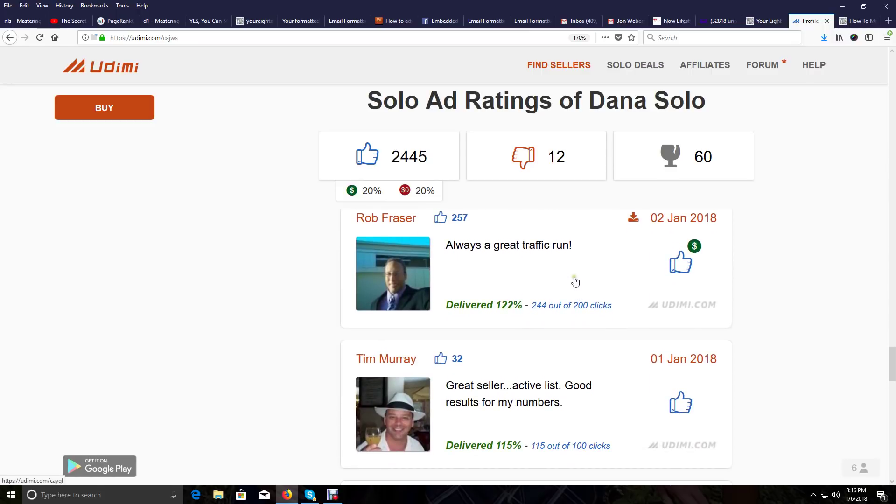
{"action": "scroll", "coordinate": [492, 315], "scroll_direction": "down", "scroll_amount": 7}
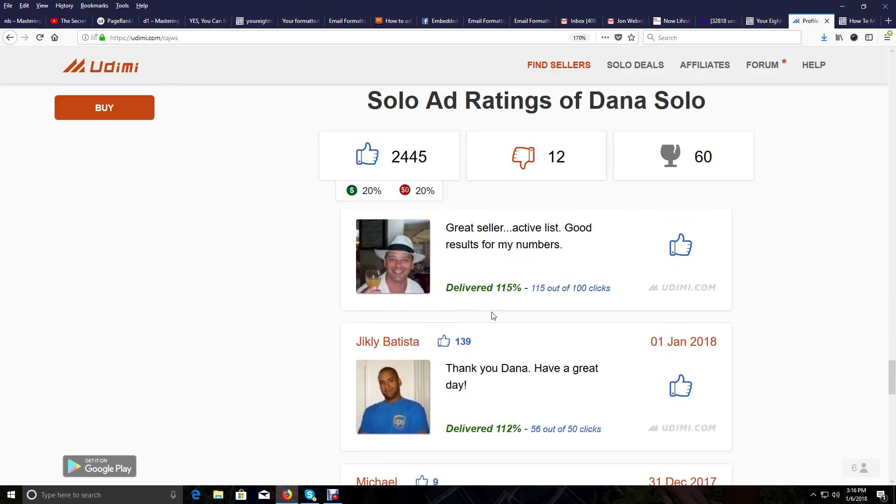
{"action": "scroll", "coordinate": [493, 316], "scroll_direction": "down", "scroll_amount": 3}
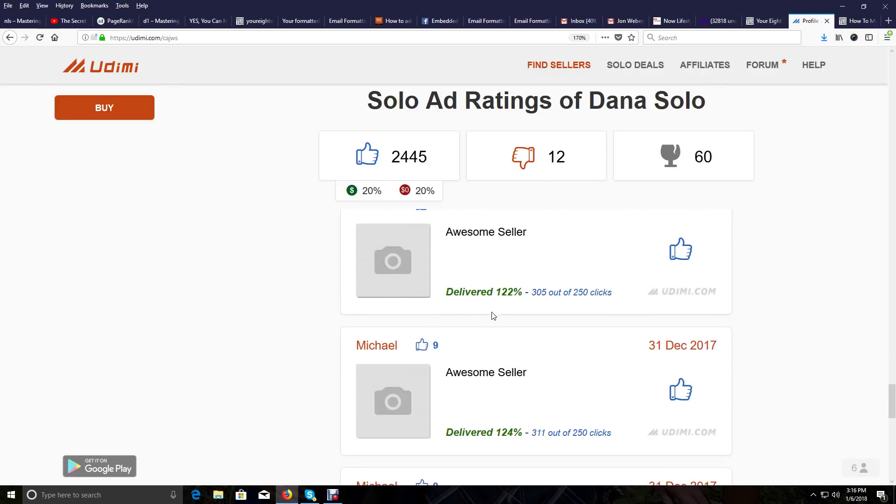
{"action": "scroll", "coordinate": [493, 316], "scroll_direction": "down", "scroll_amount": 3}
{"action": "scroll", "coordinate": [493, 316], "scroll_direction": "up", "scroll_amount": 3}
{"action": "scroll", "coordinate": [493, 316], "scroll_direction": "up", "scroll_amount": 12}
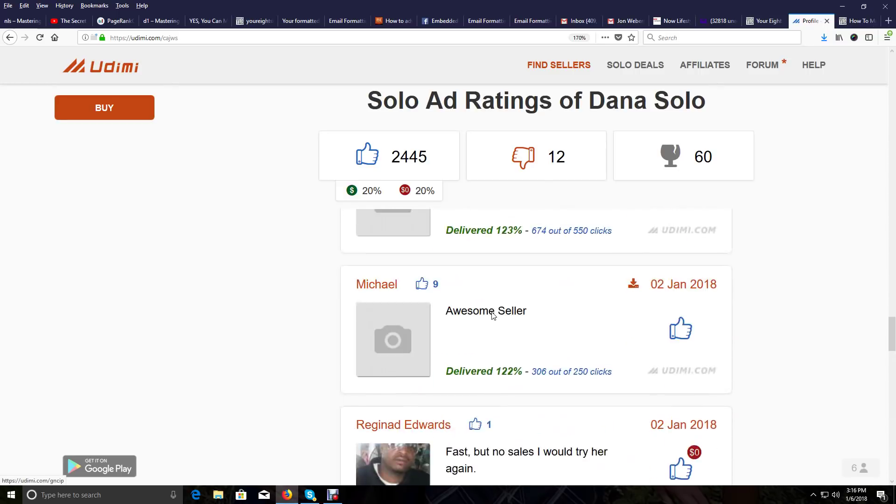
{"action": "scroll", "coordinate": [494, 315], "scroll_direction": "up", "scroll_amount": 10}
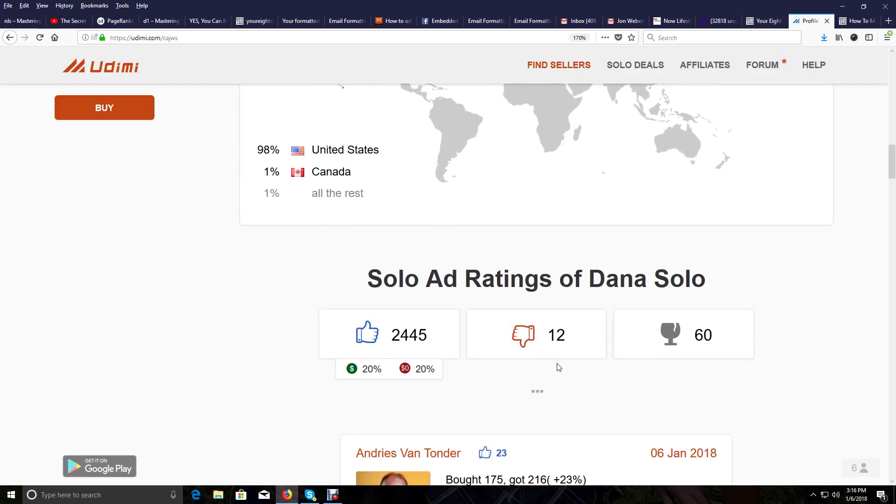
- Review the order form's visitor amount, date and traffic filters, and view the saved ad texts available for the solo
{"action": "scroll", "coordinate": [558, 367], "scroll_direction": "up", "scroll_amount": 15}
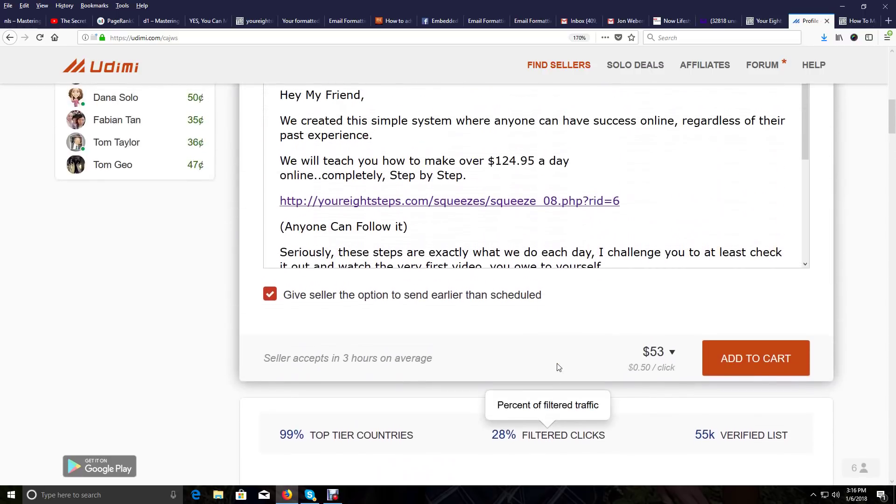
{"action": "scroll", "coordinate": [556, 363], "scroll_direction": "up", "scroll_amount": 4}
{"action": "scroll", "coordinate": [557, 367], "scroll_direction": "up", "scroll_amount": 4}
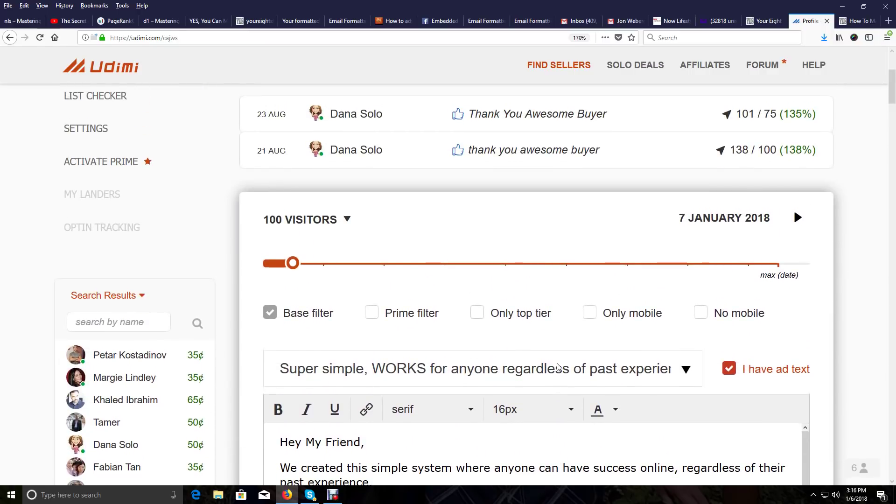
{"action": "scroll", "coordinate": [443, 276], "scroll_direction": "down", "scroll_amount": 1}
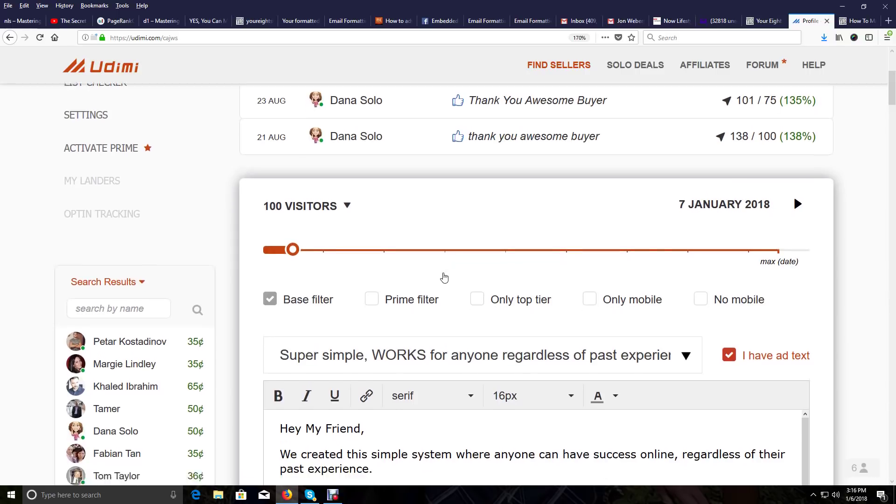
{"action": "scroll", "coordinate": [444, 277], "scroll_direction": "down", "scroll_amount": 2}
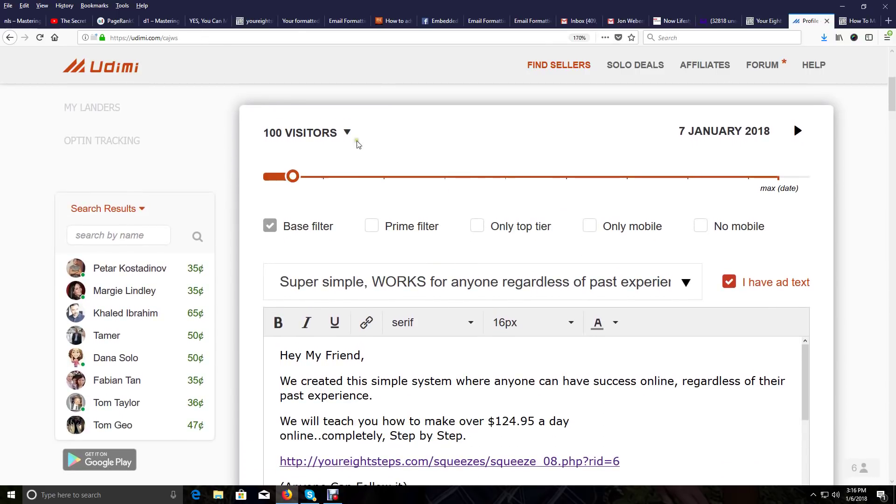
{"action": "scroll", "coordinate": [358, 144], "scroll_direction": "up", "scroll_amount": 5}
{"action": "scroll", "coordinate": [478, 369], "scroll_direction": "down", "scroll_amount": 5}
{"action": "left_click", "coordinate": [688, 282]}
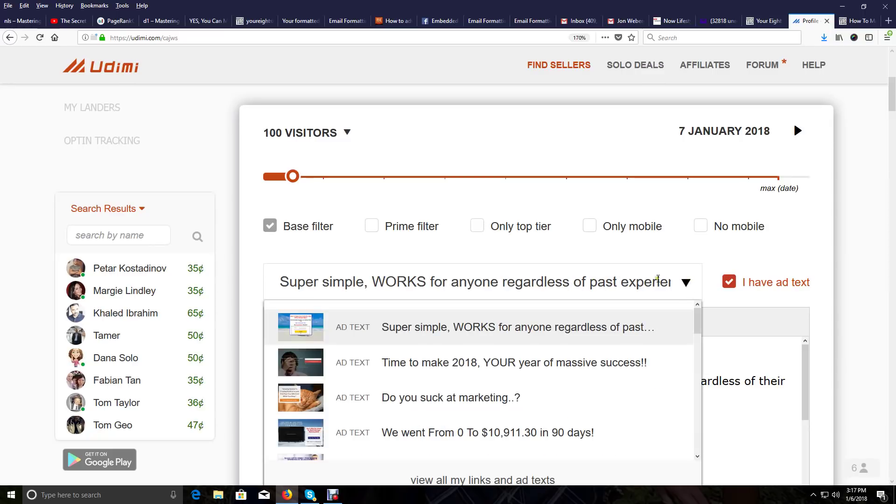
{"action": "left_click", "coordinate": [669, 257]}
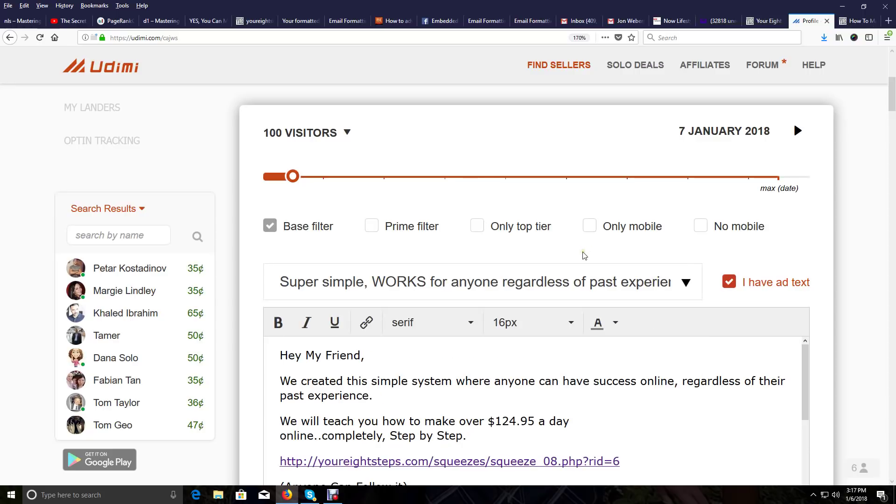
{"action": "mouse_move", "coordinate": [293, 178]}
{"action": "left_mouse_down"}
{"action": "mouse_move", "coordinate": [383, 181]}
{"action": "mouse_move", "coordinate": [276, 175]}
{"action": "mouse_move", "coordinate": [294, 175]}
{"action": "left_mouse_up"}
- Check the selected ad text down to its signature, the solo's price, and the seller's traffic statistics and ratings
{"action": "scroll", "coordinate": [473, 292], "scroll_direction": "down", "scroll_amount": 2}
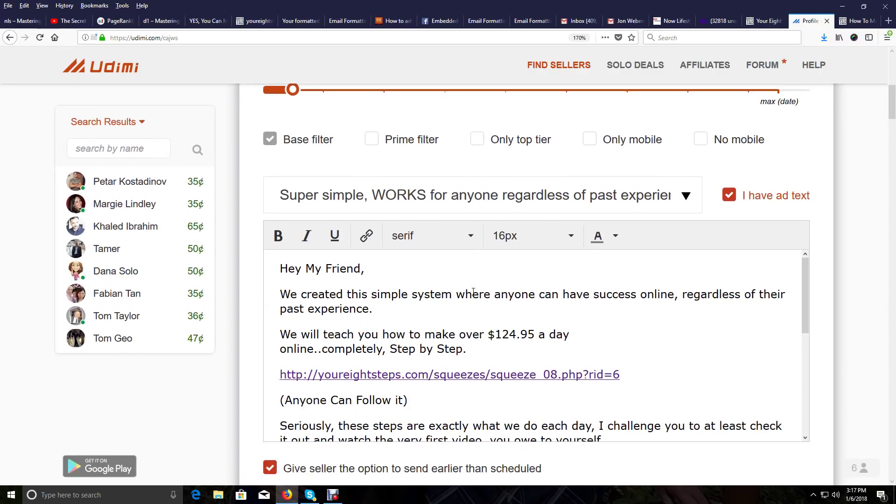
{"action": "scroll", "coordinate": [473, 292], "scroll_direction": "down", "scroll_amount": 5}
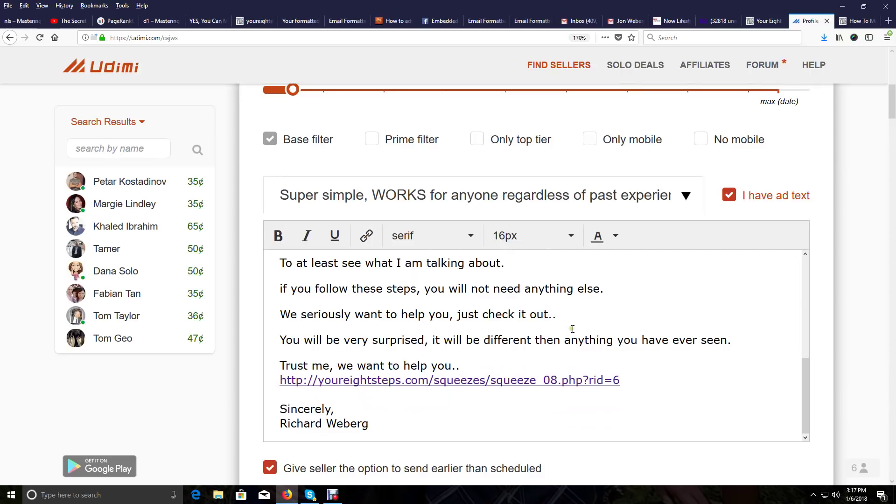
{"action": "scroll", "coordinate": [572, 329], "scroll_direction": "down", "scroll_amount": 4}
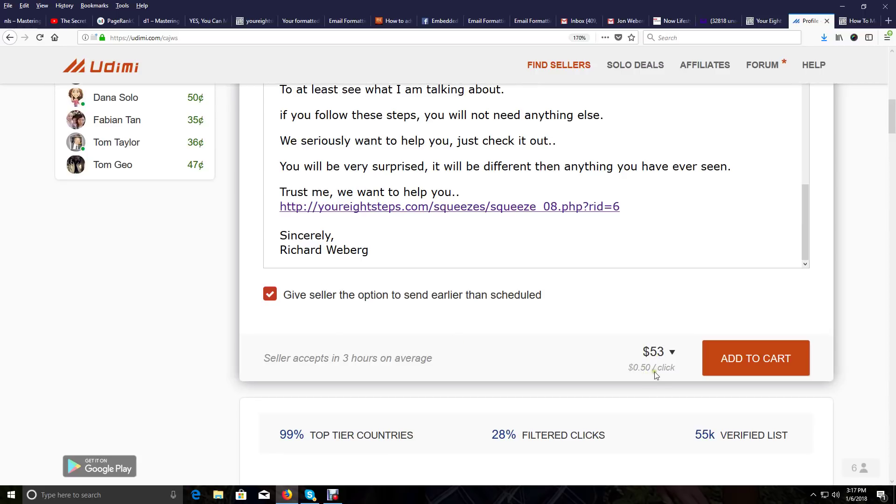
{"action": "scroll", "coordinate": [656, 376], "scroll_direction": "down", "scroll_amount": 2}
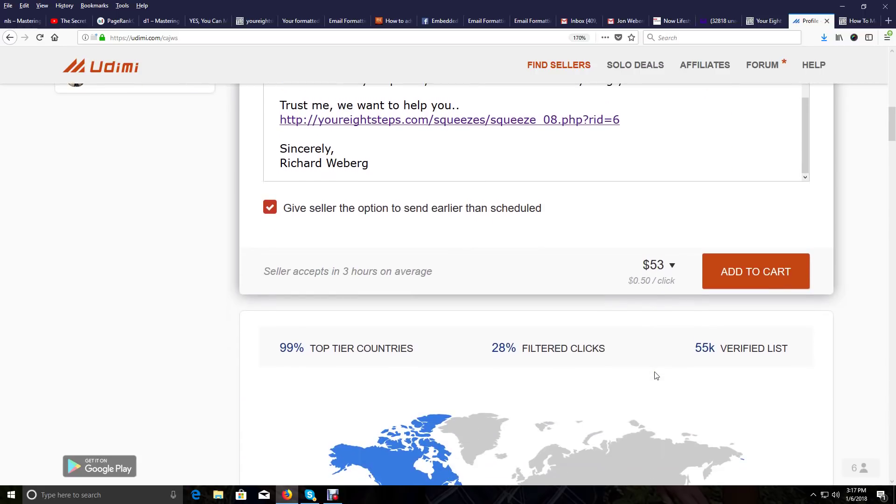
{"action": "scroll", "coordinate": [652, 332], "scroll_direction": "down", "scroll_amount": 7}
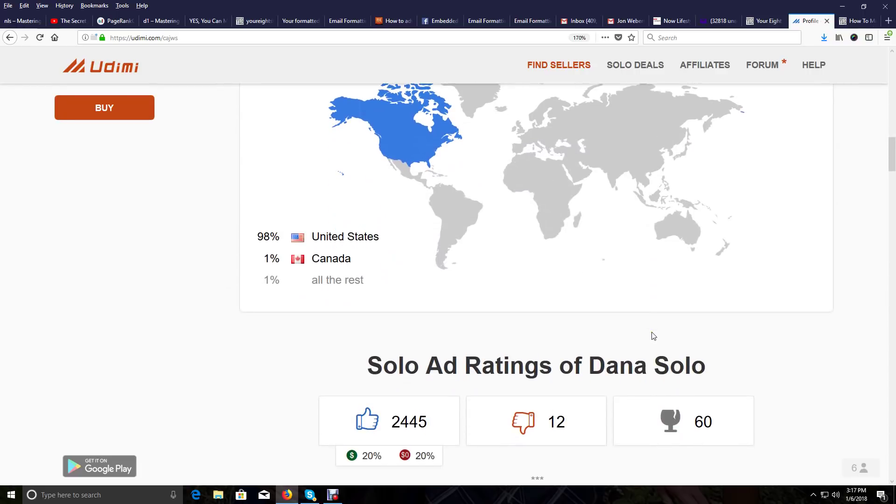
{"action": "scroll", "coordinate": [653, 336], "scroll_direction": "up", "scroll_amount": 4}
{"action": "scroll", "coordinate": [653, 336], "scroll_direction": "down", "scroll_amount": 9}
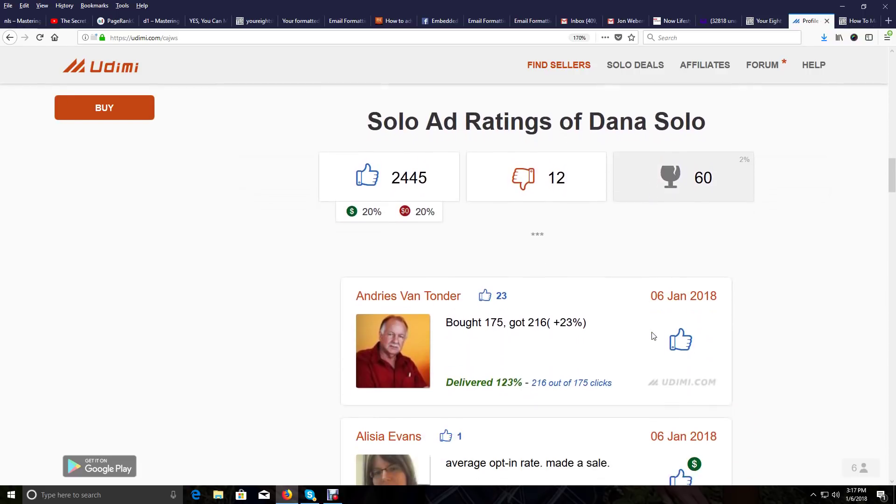
{"action": "scroll", "coordinate": [654, 336], "scroll_direction": "up", "scroll_amount": 14}
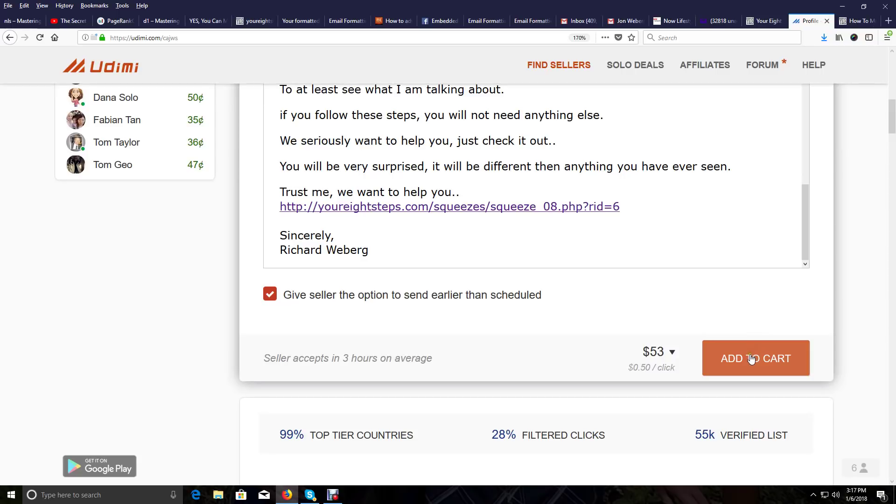
- Add the 100-visitor solo to the cart and complete the order, paying $53.00 from the Udimi balance
{"action": "left_click", "coordinate": [751, 358]}
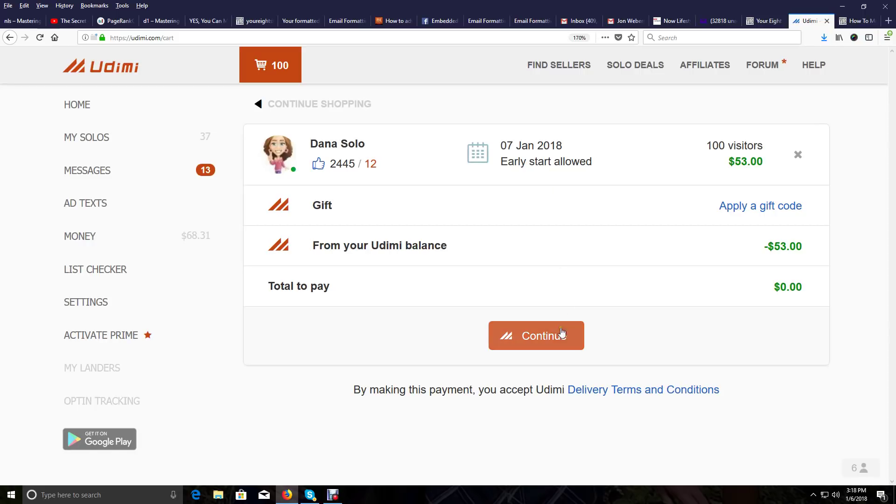
{"action": "left_click", "coordinate": [527, 343]}
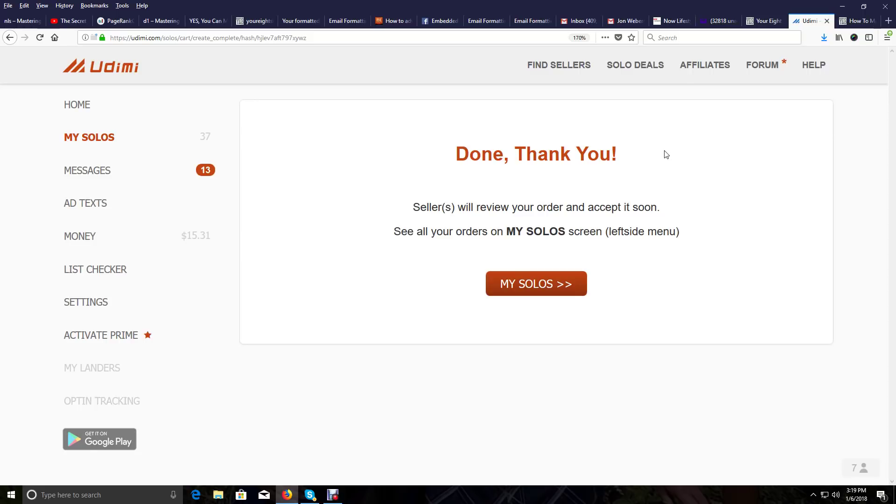
- Examine the Yahoo Mail proof folder for referral and affiliate commission emails, and return to the Udimi order page
{"action": "left_click", "coordinate": [718, 20]}
{"action": "scroll", "coordinate": [412, 275], "scroll_direction": "up", "scroll_amount": 10}
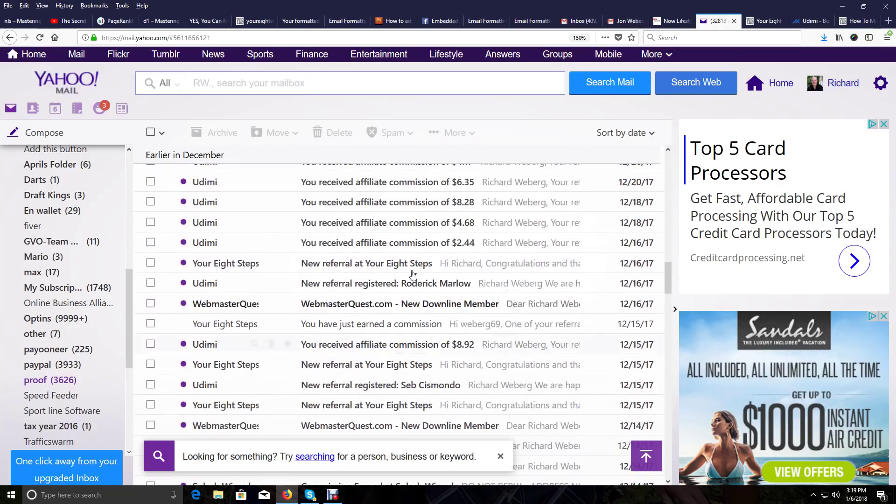
{"action": "scroll", "coordinate": [413, 276], "scroll_direction": "up", "scroll_amount": 12}
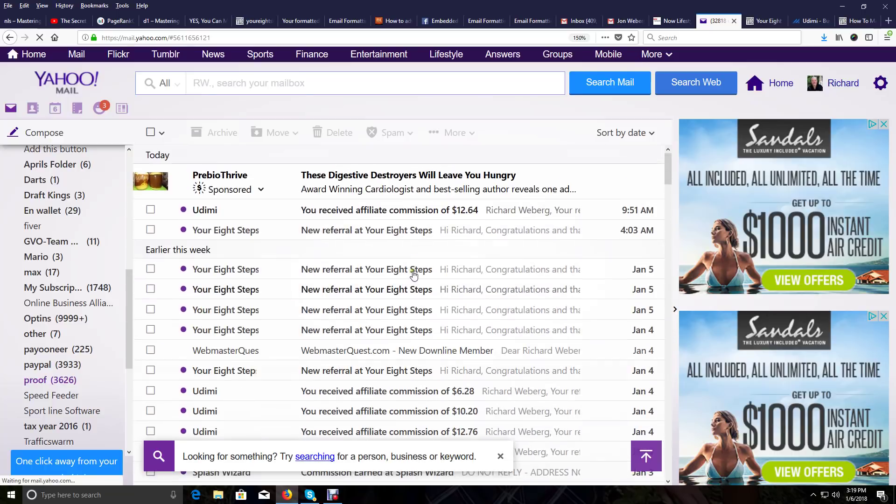
{"action": "scroll", "coordinate": [414, 275], "scroll_direction": "down", "scroll_amount": 5}
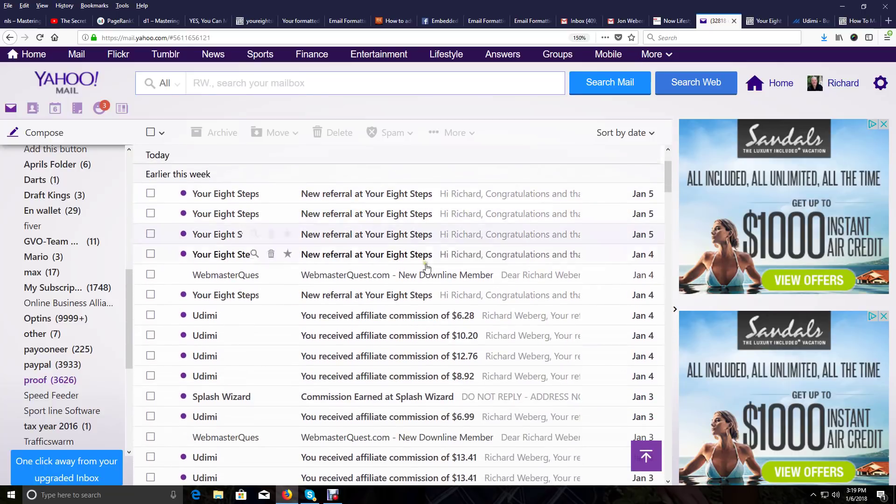
{"action": "scroll", "coordinate": [426, 270], "scroll_direction": "down", "scroll_amount": 3}
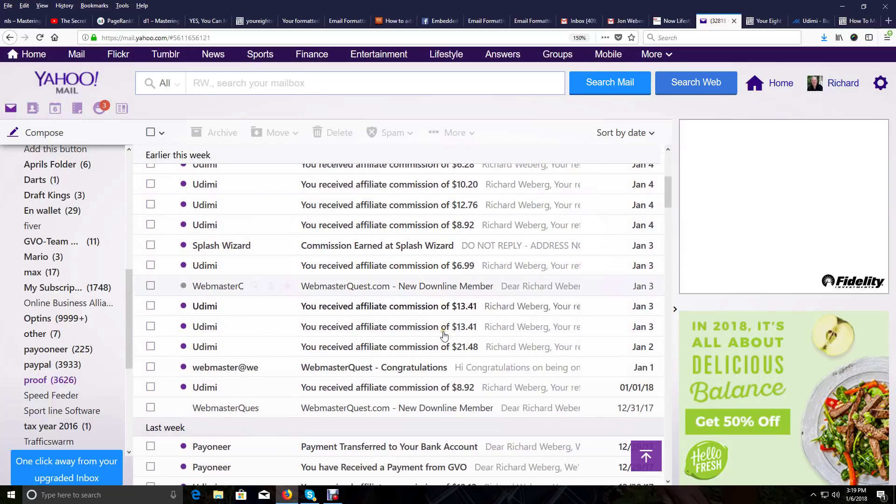
{"action": "scroll", "coordinate": [442, 337], "scroll_direction": "down", "scroll_amount": 6}
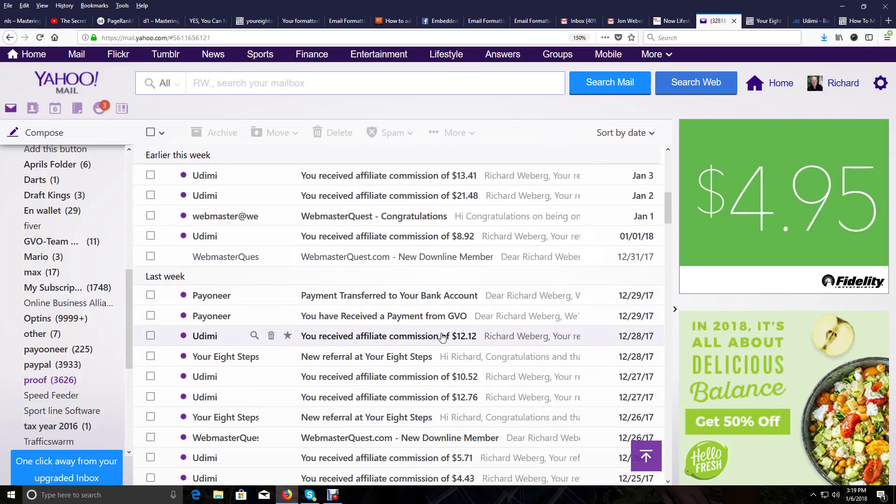
{"action": "scroll", "coordinate": [443, 336], "scroll_direction": "up", "scroll_amount": 11}
{"action": "left_click", "coordinate": [813, 22]}
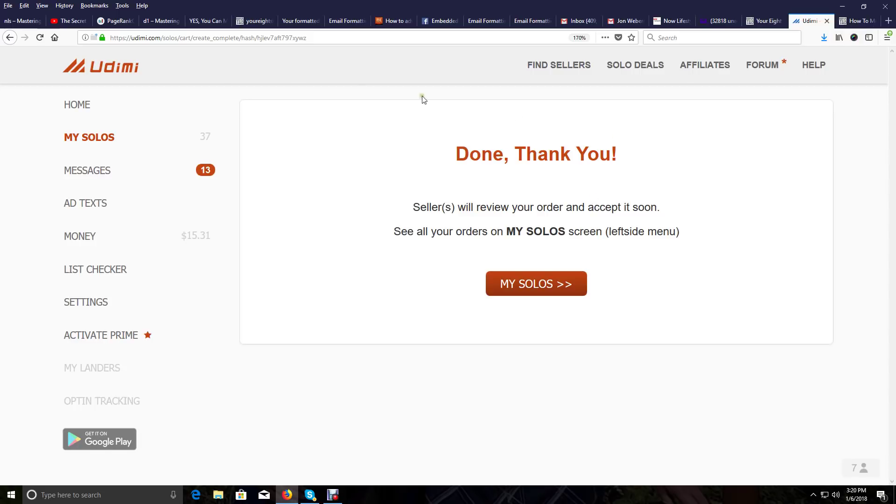
- Switch to the Your Eight Steps member site and open Step 4 on choosing traffic strategies
{"action": "mouse_move", "coordinate": [794, 85]}
{"action": "left_click", "coordinate": [761, 21]}
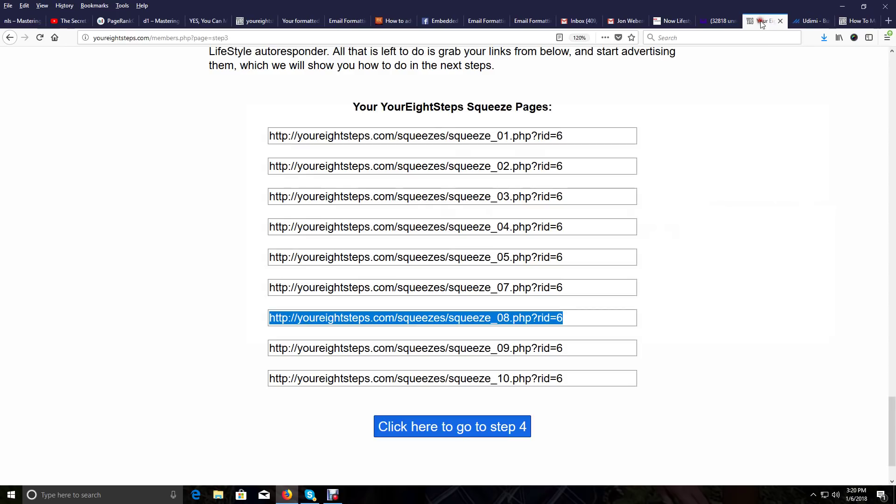
{"action": "scroll", "coordinate": [514, 228], "scroll_direction": "up", "scroll_amount": 10}
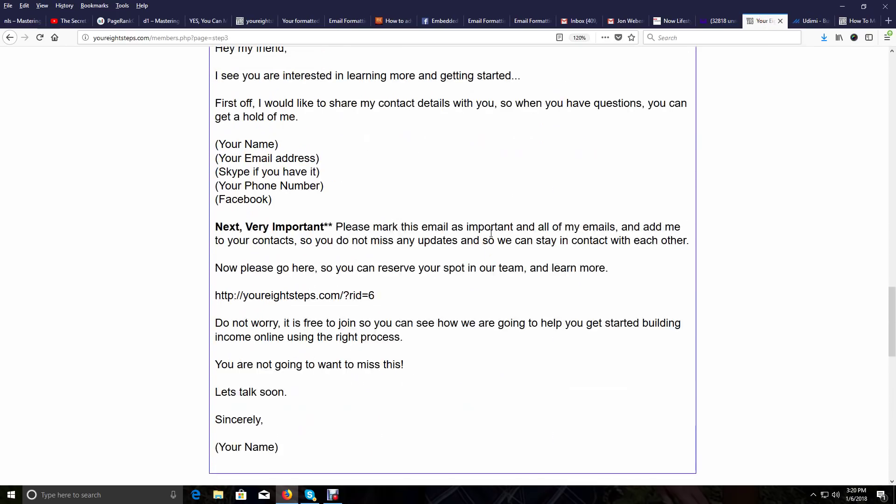
{"action": "scroll", "coordinate": [490, 231], "scroll_direction": "up", "scroll_amount": 15}
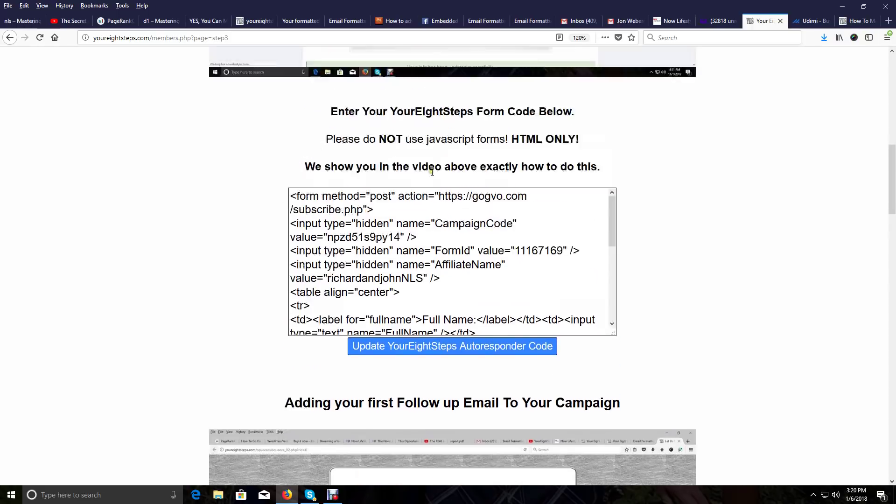
{"action": "scroll", "coordinate": [432, 172], "scroll_direction": "up", "scroll_amount": 15}
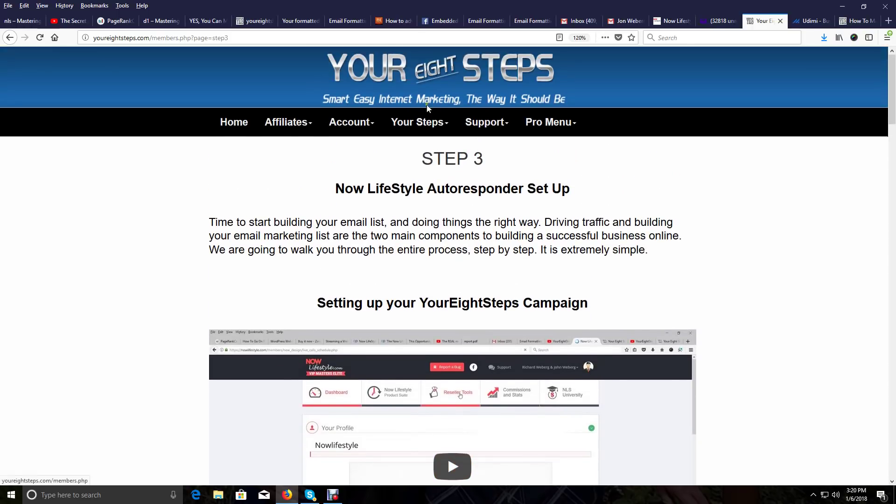
{"action": "left_click", "coordinate": [422, 122]}
{"action": "left_click", "coordinate": [415, 188]}
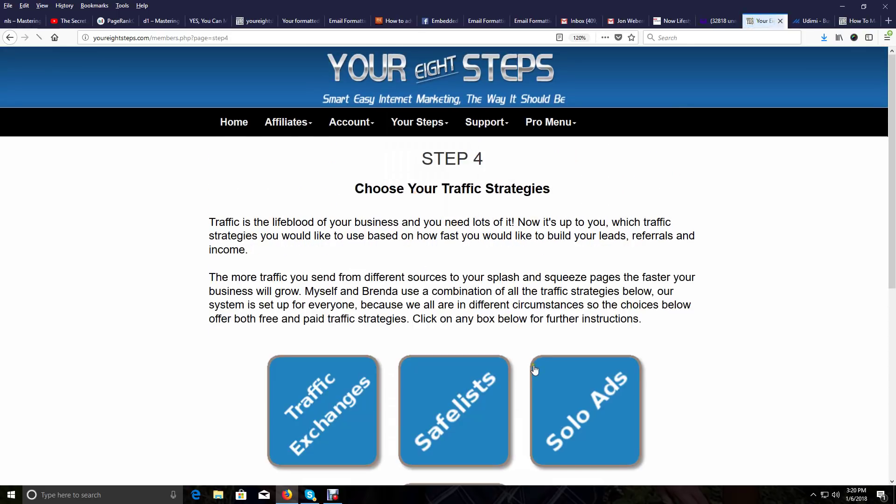
- Open the Solo Ads traffic strategy and review the listed solo ad providers with their sign-up links and affiliate ID fields
{"action": "scroll", "coordinate": [535, 368], "scroll_direction": "down", "scroll_amount": 5}
{"action": "left_click", "coordinate": [598, 172]}
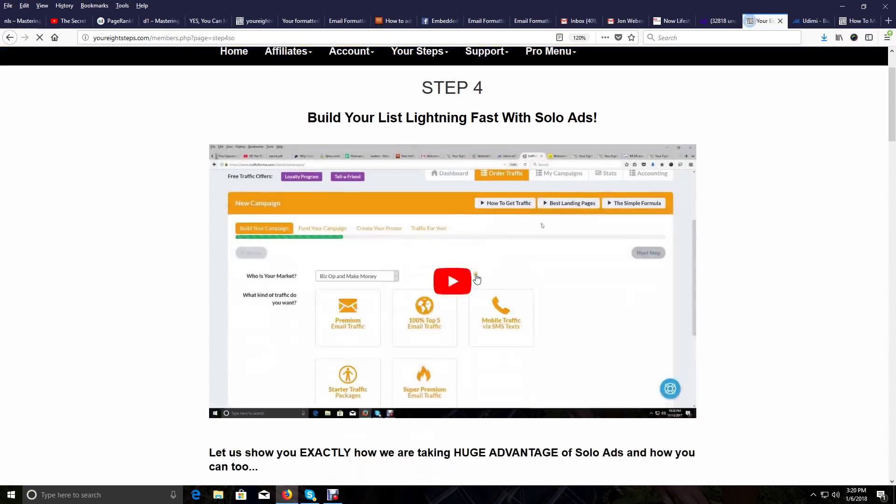
{"action": "scroll", "coordinate": [476, 279], "scroll_direction": "down", "scroll_amount": 20}
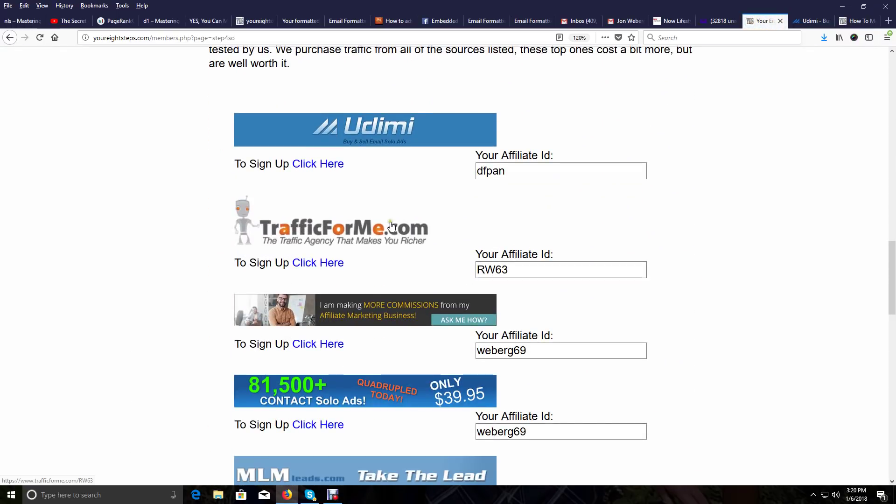
{"action": "scroll", "coordinate": [390, 275], "scroll_direction": "down", "scroll_amount": 3}
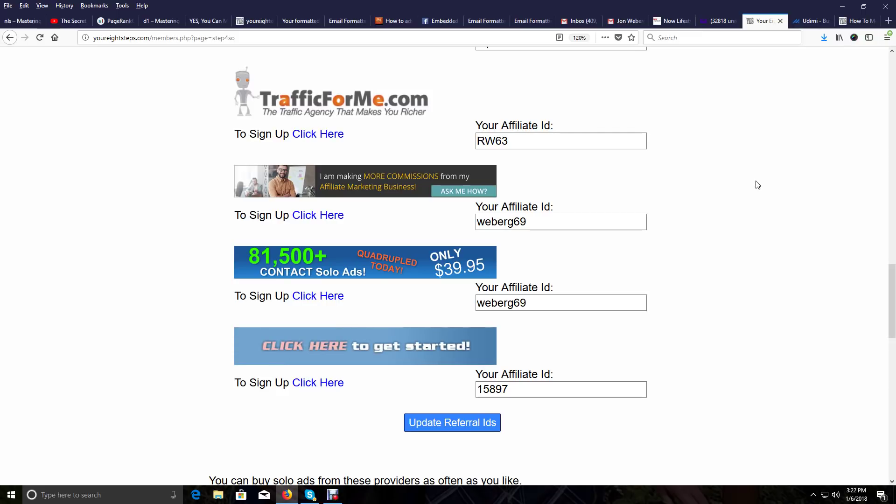
{"action": "left_click", "coordinate": [337, 492]}
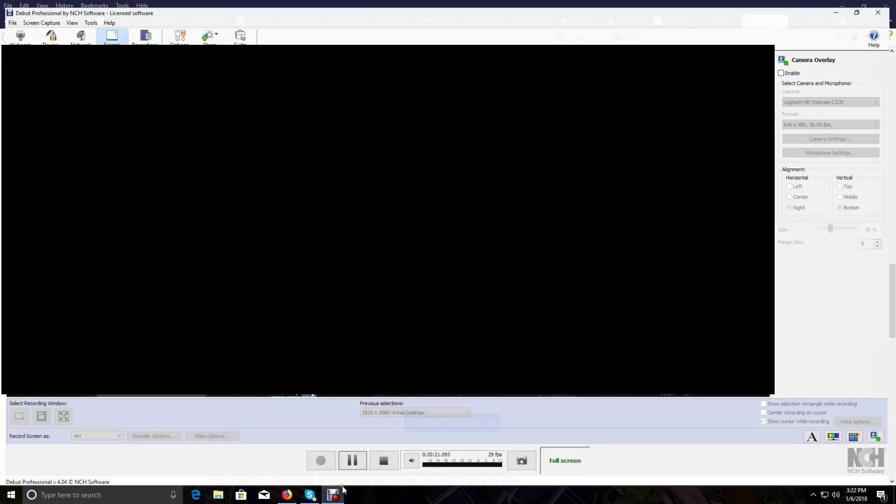